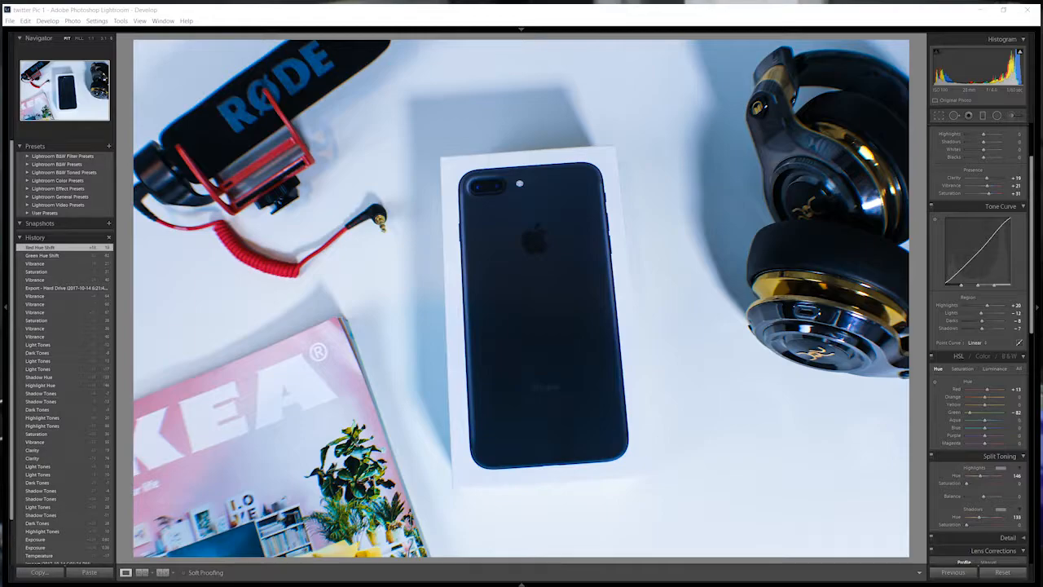
Try to create a new catalog named "lightroom test pic" in the well im back thumbnail folder.
click(10, 21)
click(35, 31)
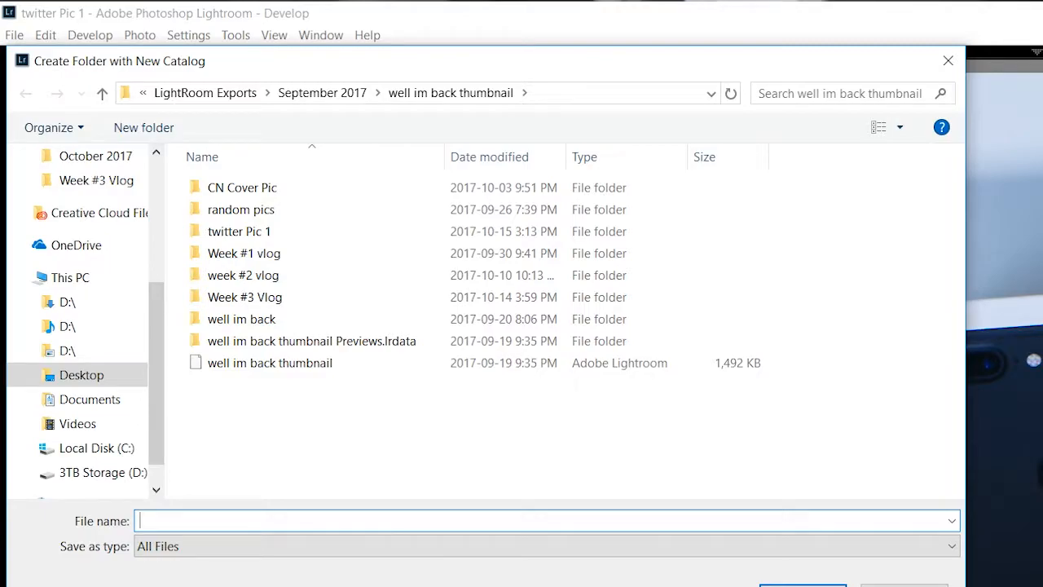
text(lightroom )
text(test pic)
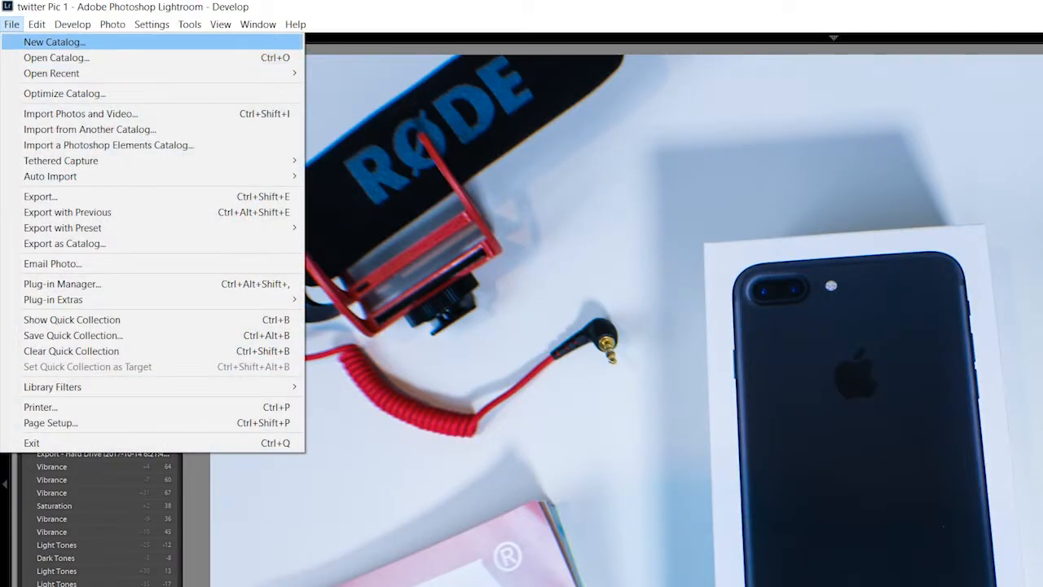
Import the photos from the Saved Pictures folder on the 3TB Storage (D:) drive, previewing the mountain photo first.
click(51, 40)
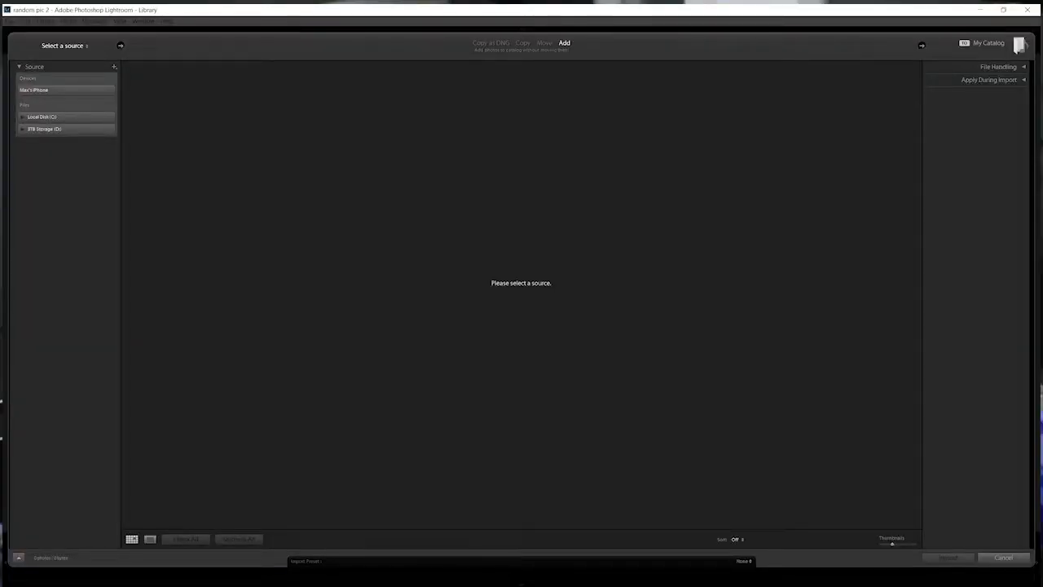
click(44, 129)
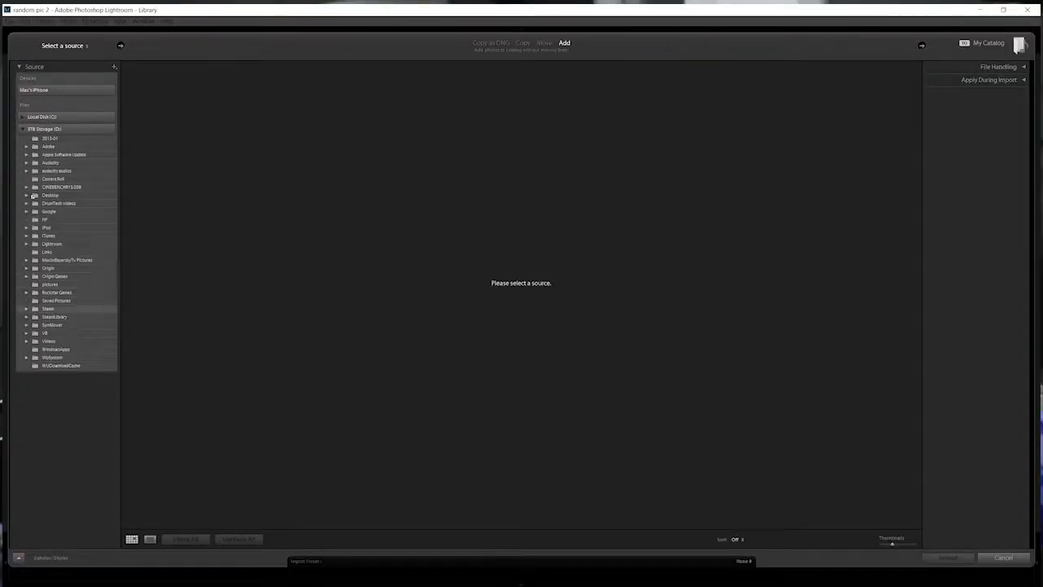
click(56, 300)
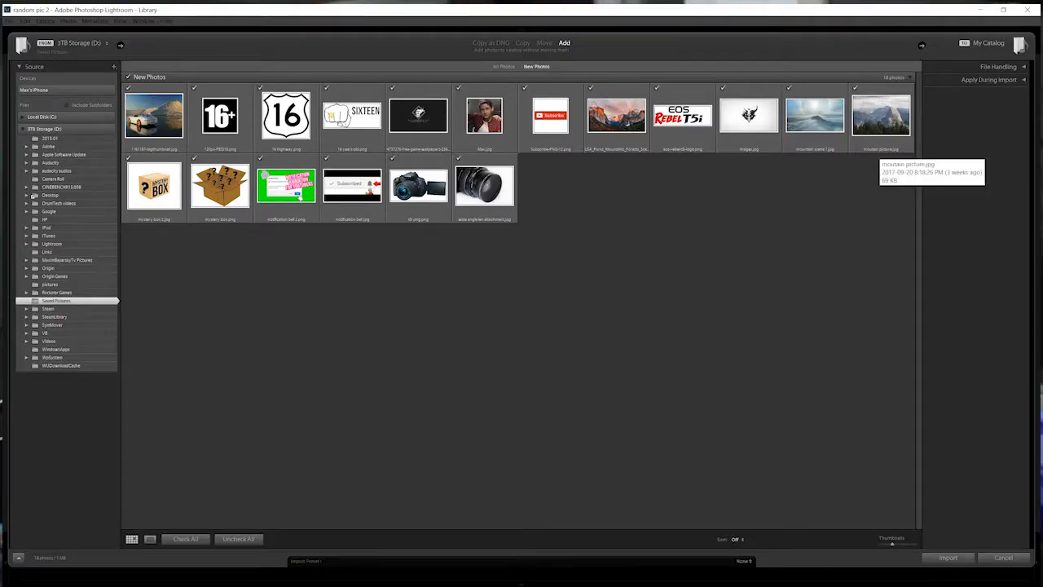
double_click(877, 123)
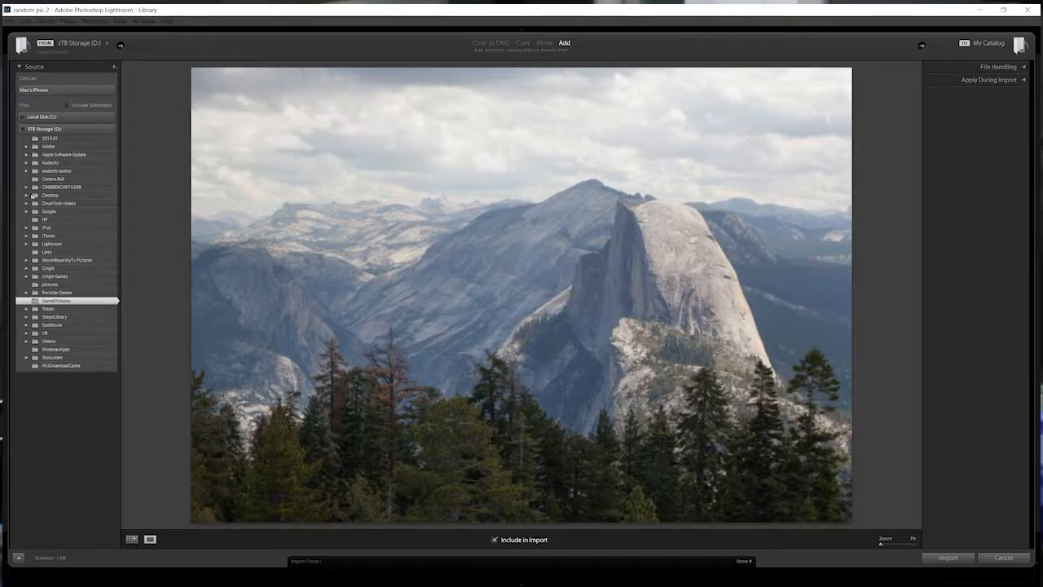
click(947, 557)
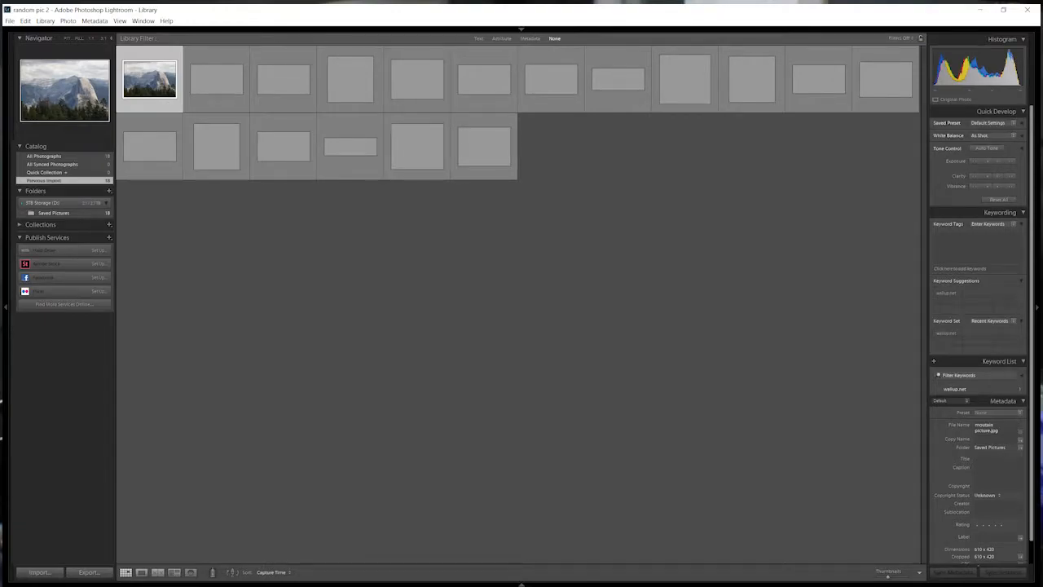
Open the imported mountain photo in the Develop module, fitted to the viewing area.
double_click(150, 79)
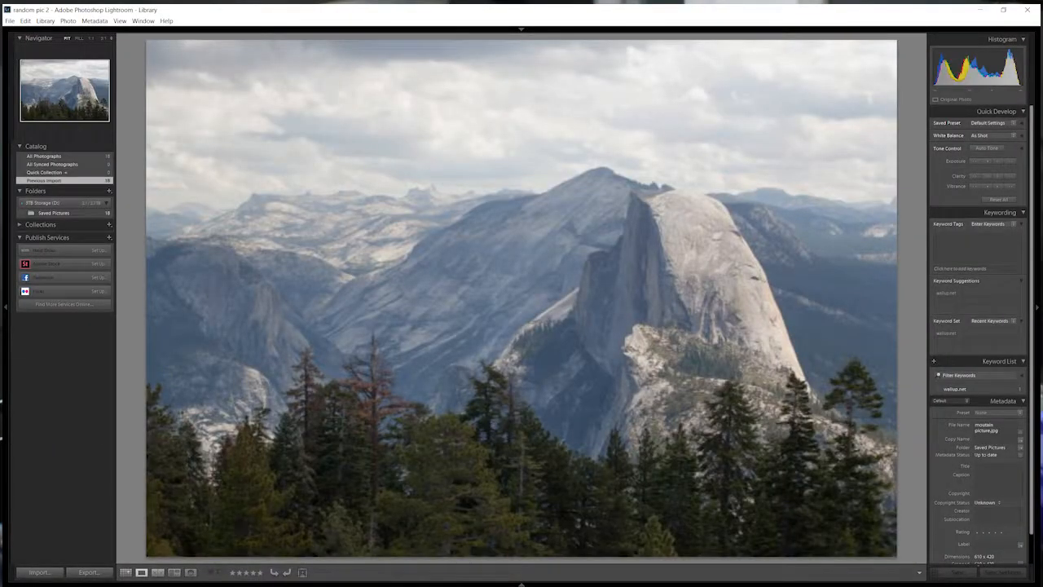
key(z)
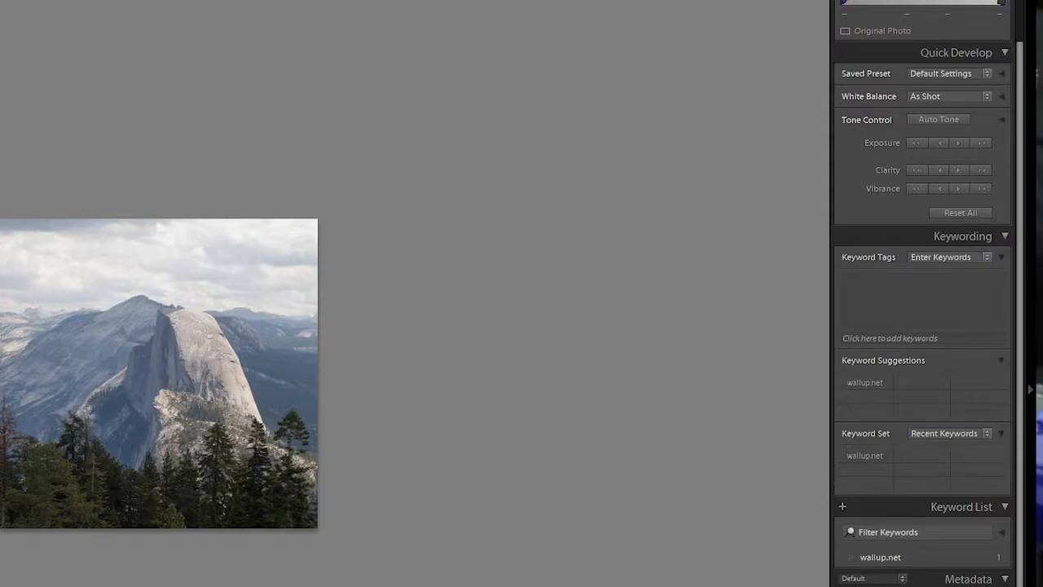
key(d)
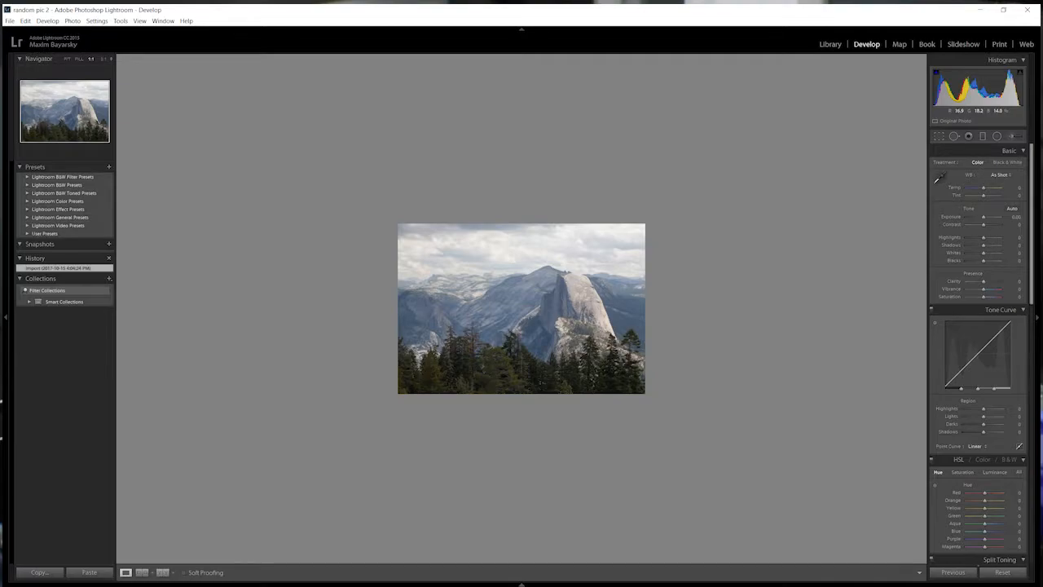
click(521, 366)
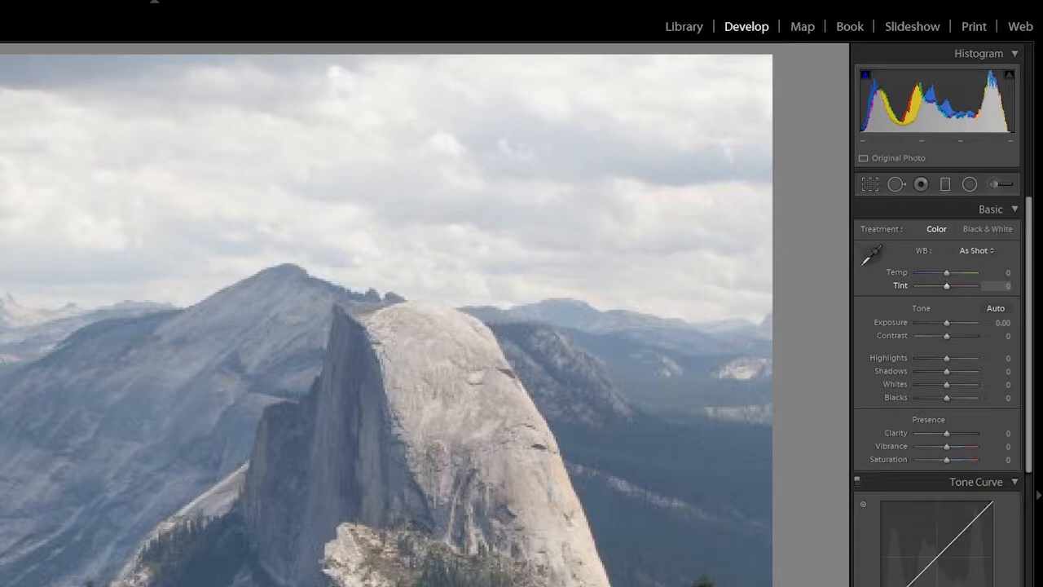
Cool the mountain photo by setting its white balance temperature to -17.
key(comma)
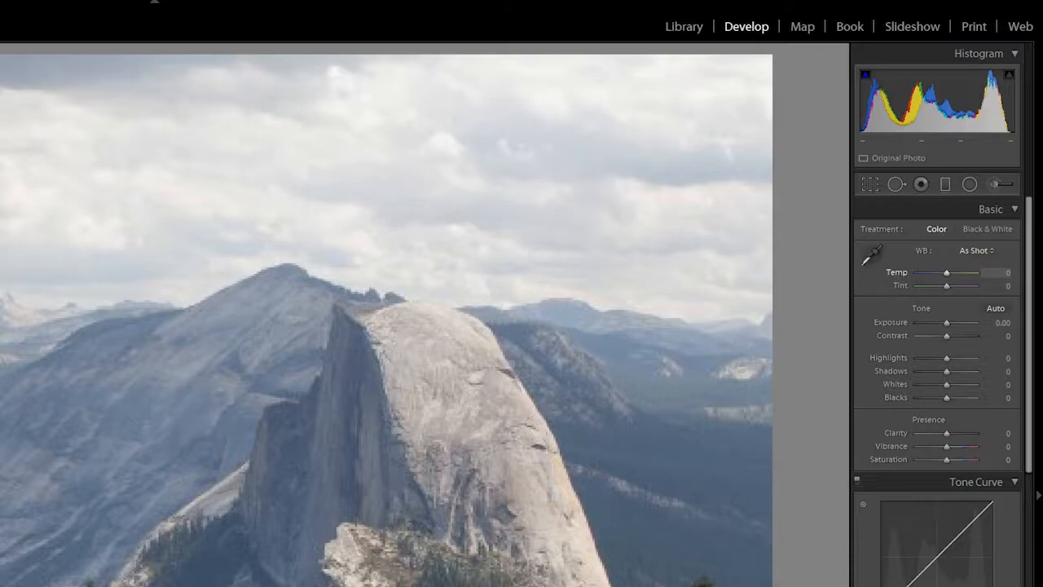
key(minus)
key(minus)
key(minus)
key(minus)
key(minus)
key(minus)
key(minus)
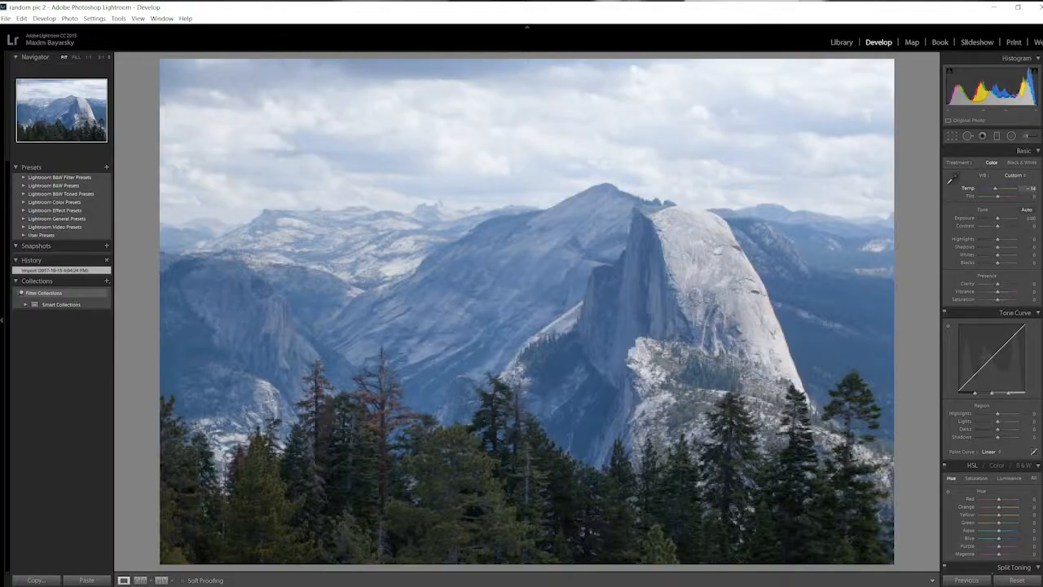
drag(943, 273, 951, 273)
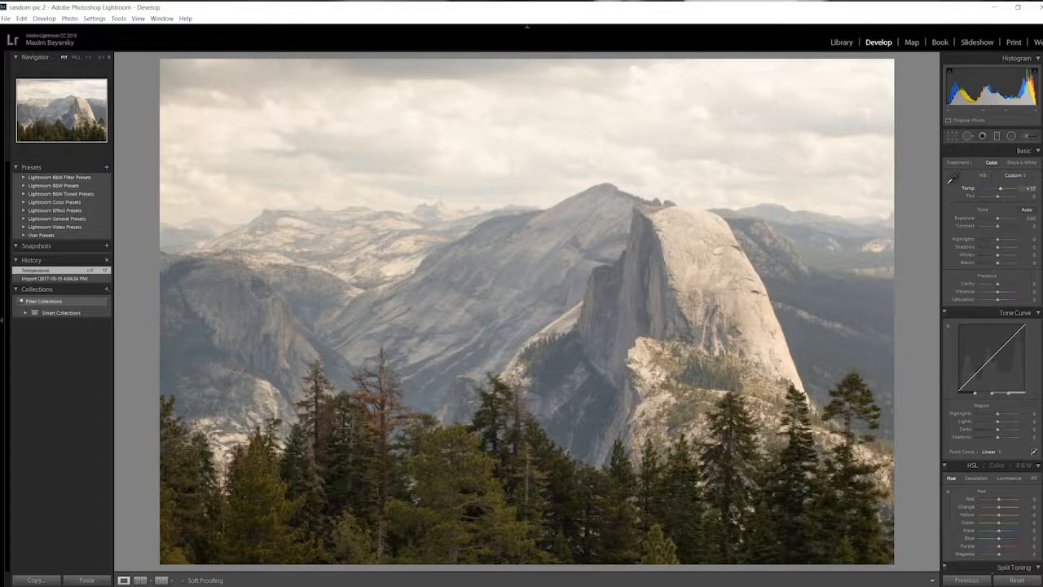
drag(1001, 188, 994, 188)
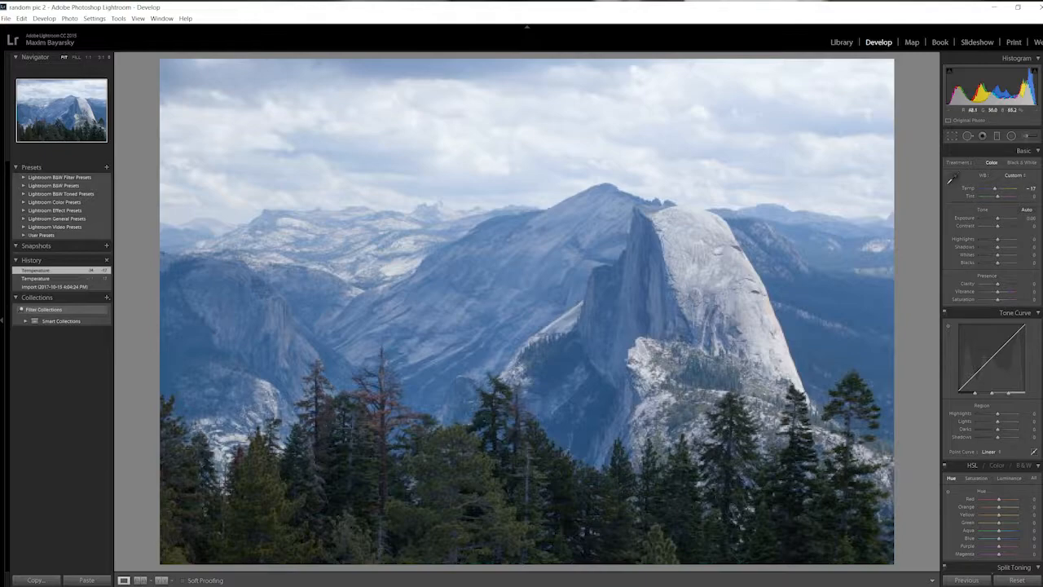
drag(995, 189, 994, 188)
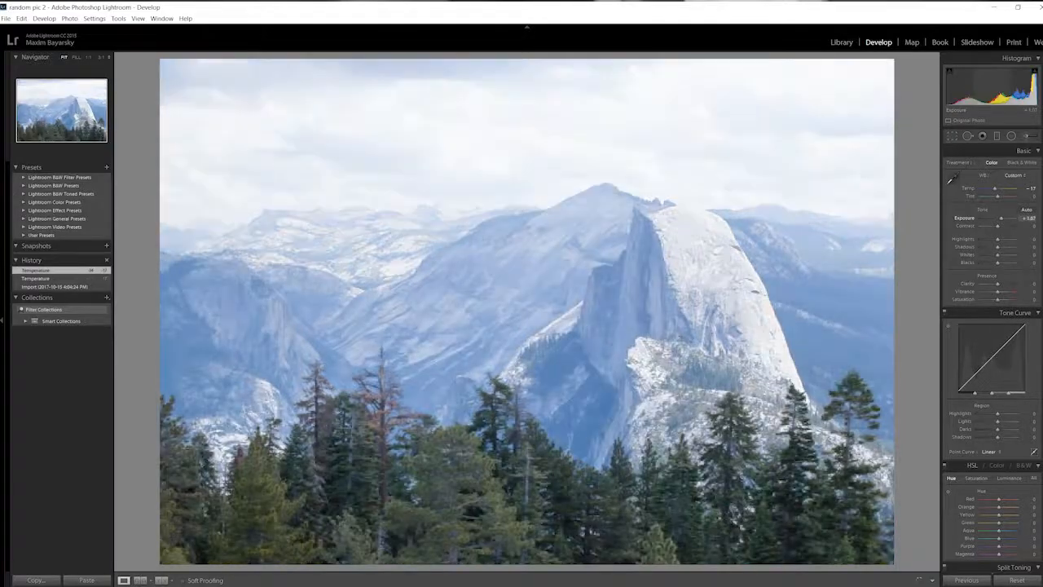
Brighten the mountain photo by setting its exposure to +0.48, trying lighter and darker exposures along the way.
drag(1002, 219, 998, 218)
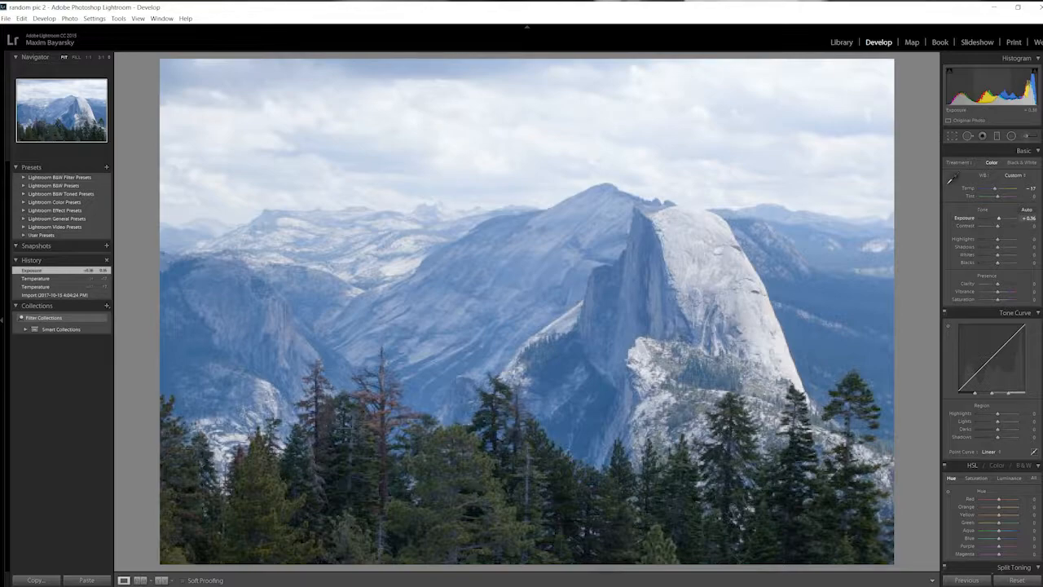
double_click(964, 217)
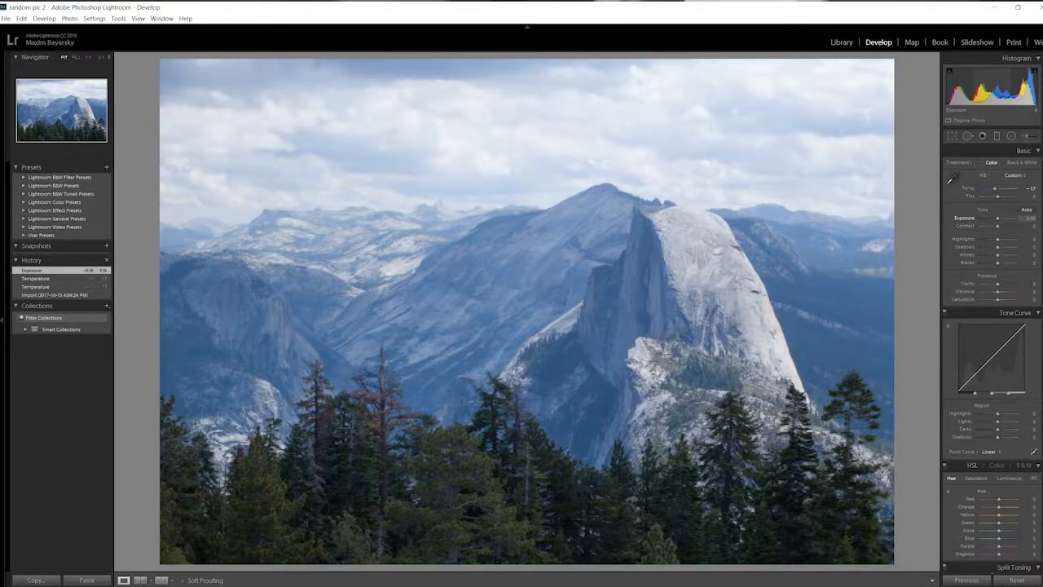
drag(998, 218, 1000, 218)
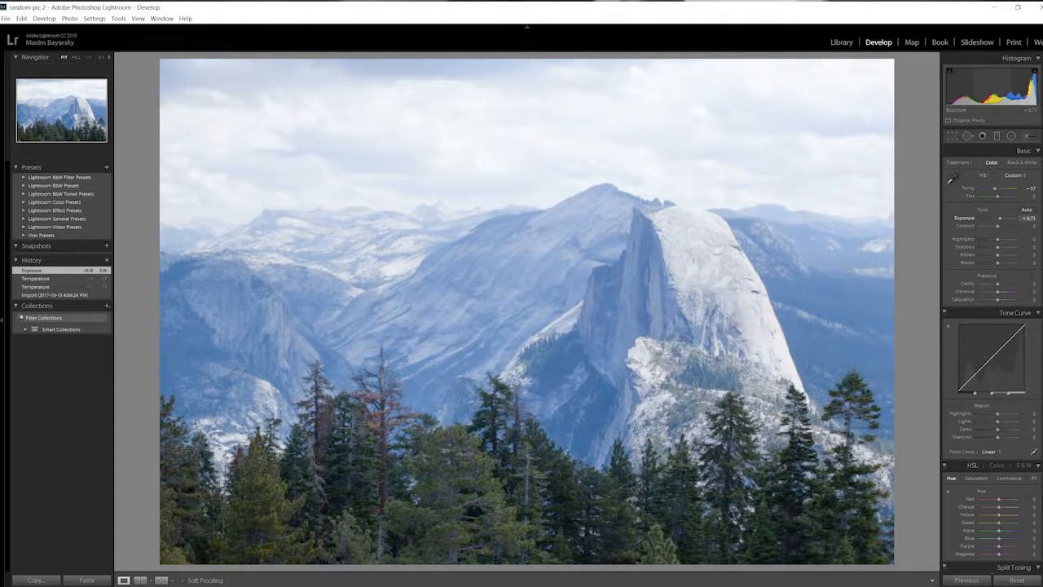
drag(1001, 218, 994, 218)
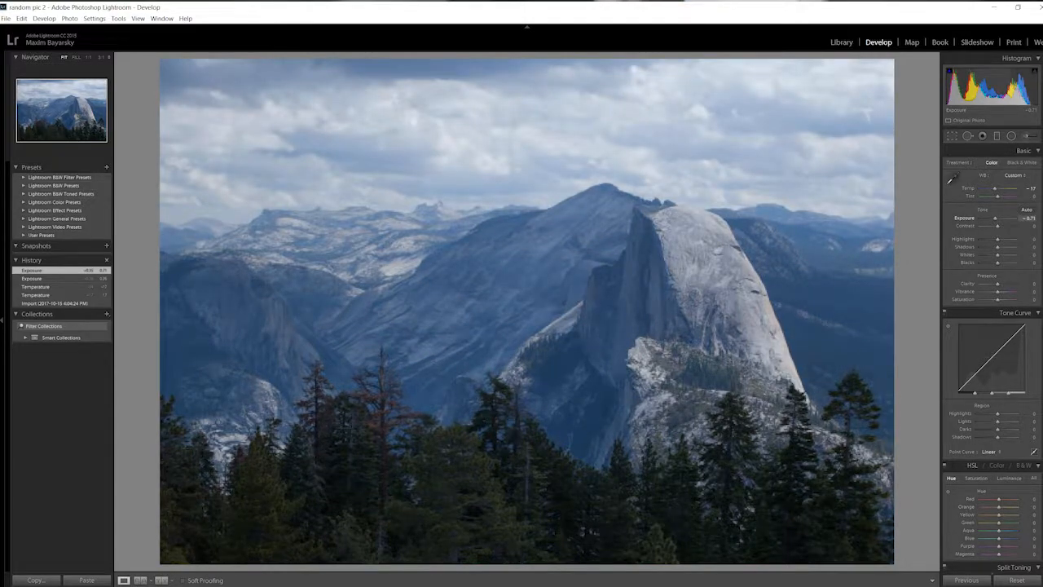
double_click(995, 218)
drag(997, 218, 999, 218)
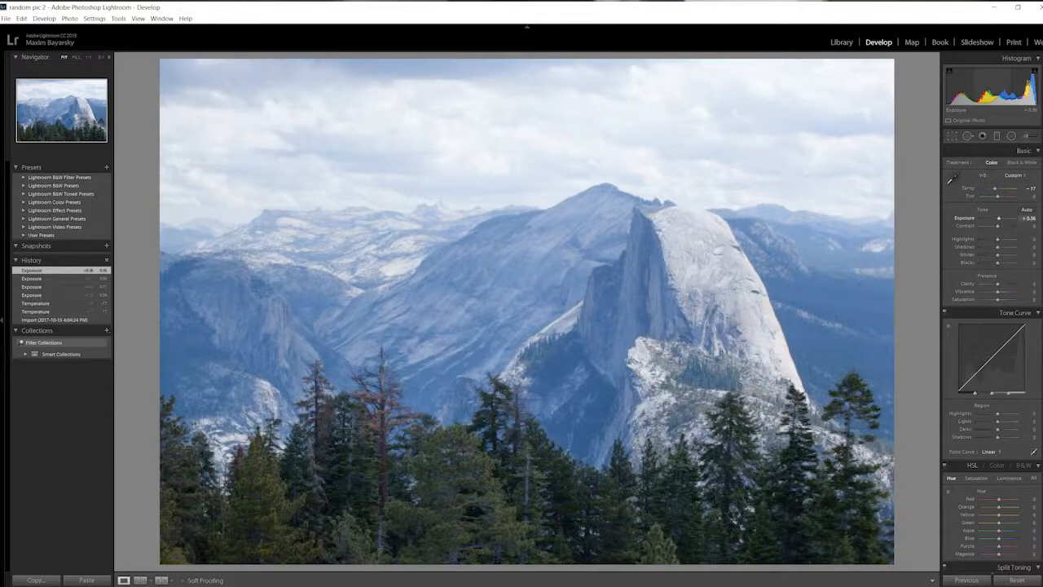
double_click(999, 219)
drag(997, 218, 1001, 218)
drag(1001, 219, 999, 219)
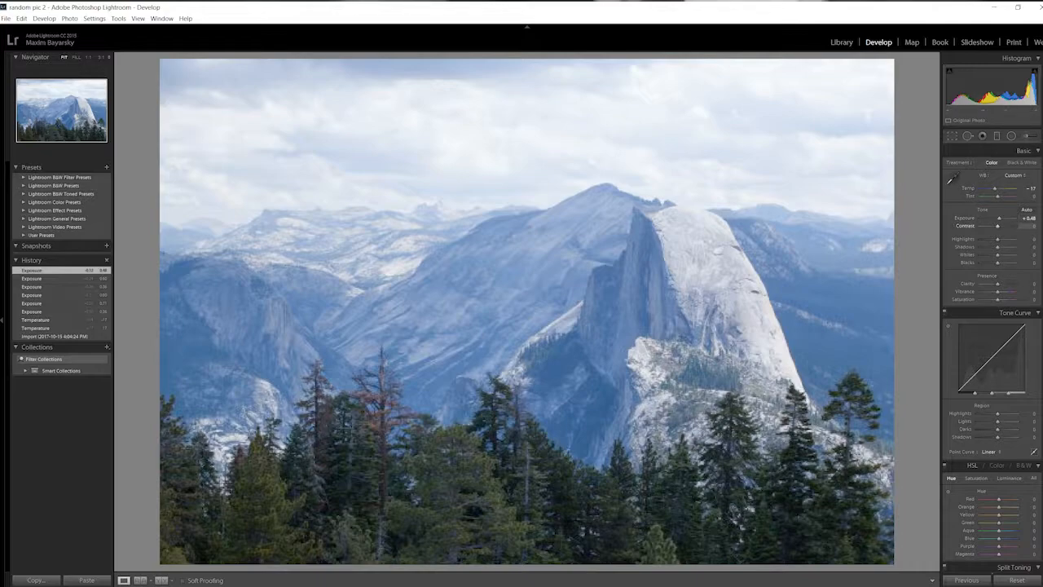
Strengthen the mountain photo's contrast to +40, trying the maximum of +100 first.
drag(997, 226, 1015, 226)
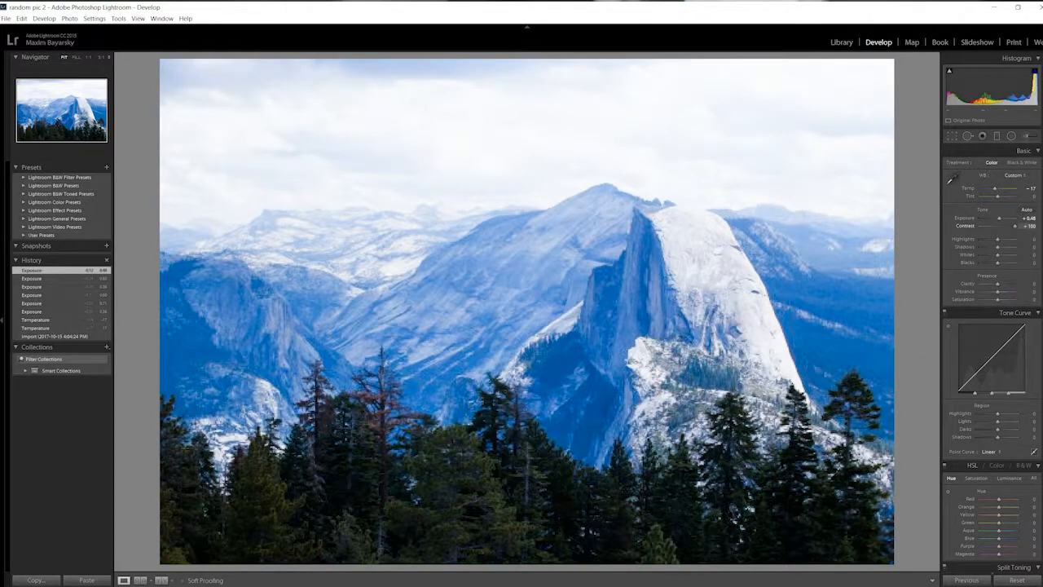
drag(1015, 226, 1003, 227)
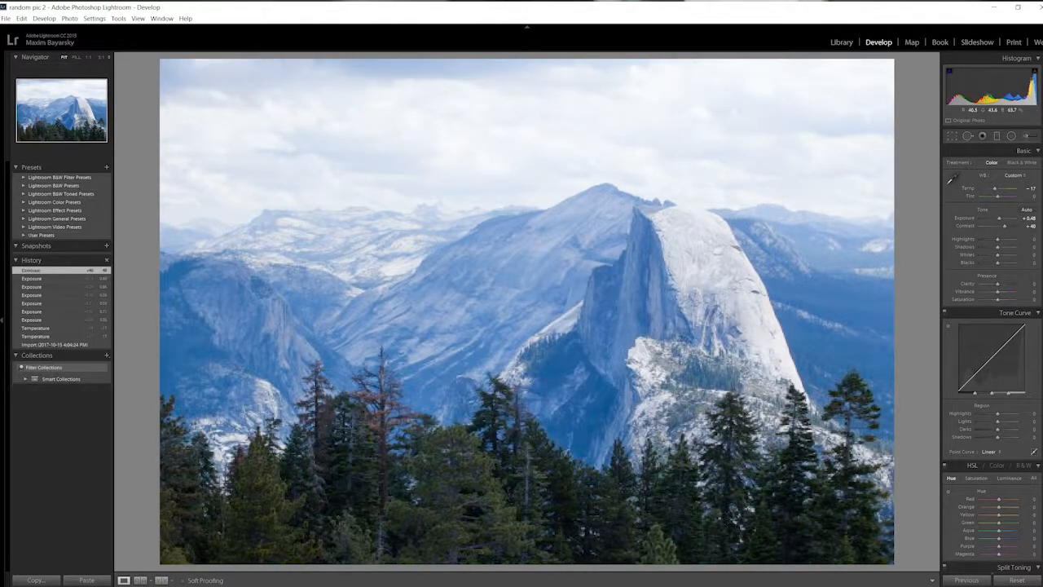
click(600, 383)
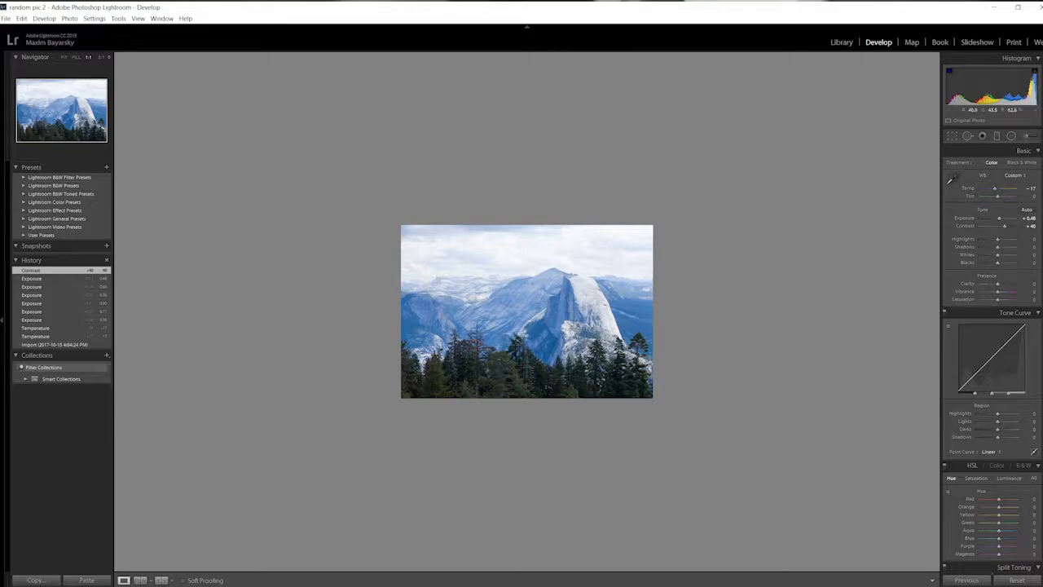
key(z)
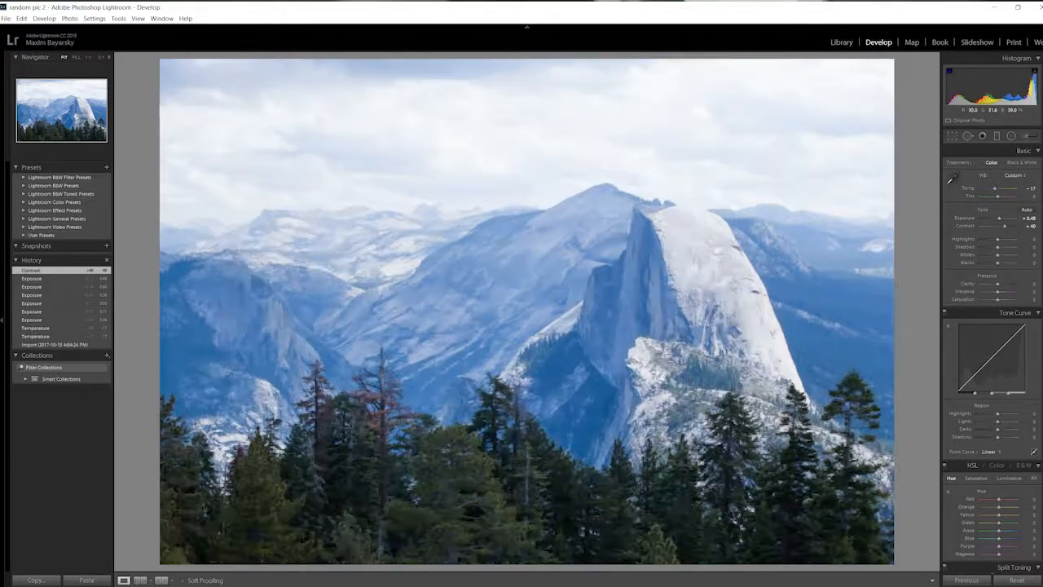
key(z)
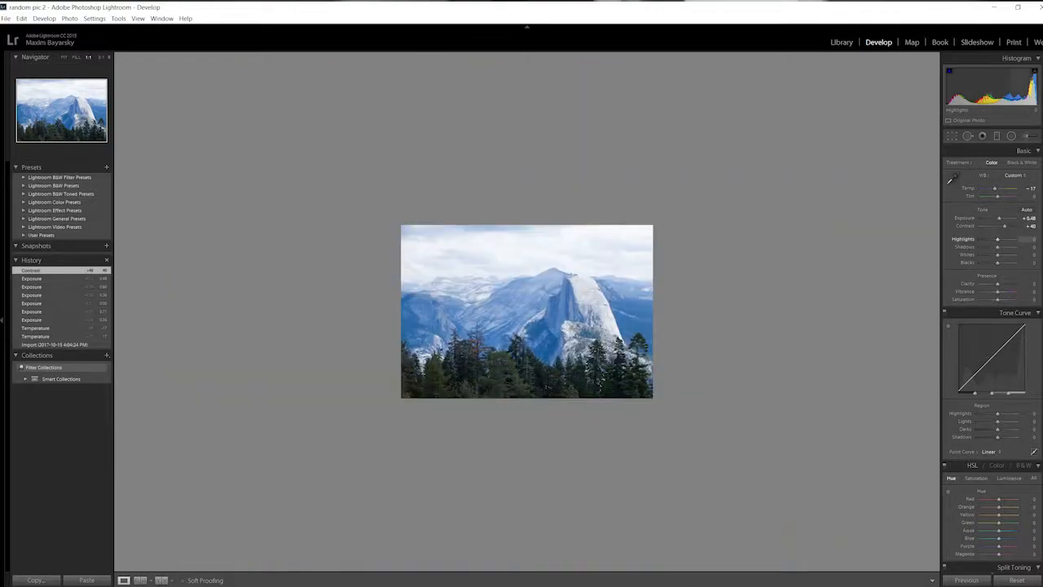
Set the mountain photo's basic Highlights adjustment to -100 after trying +17.
drag(997, 239, 1001, 238)
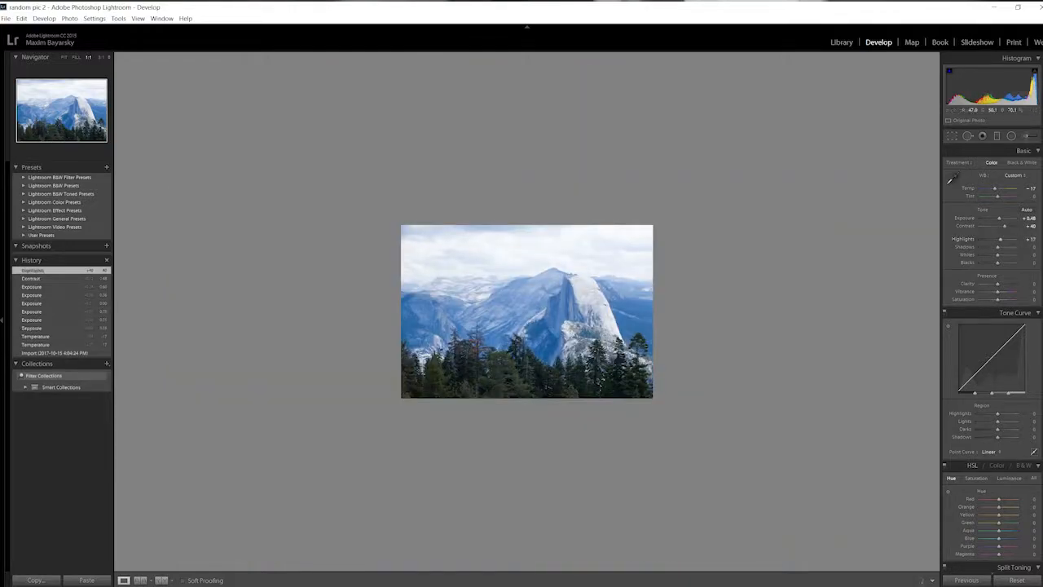
key(z)
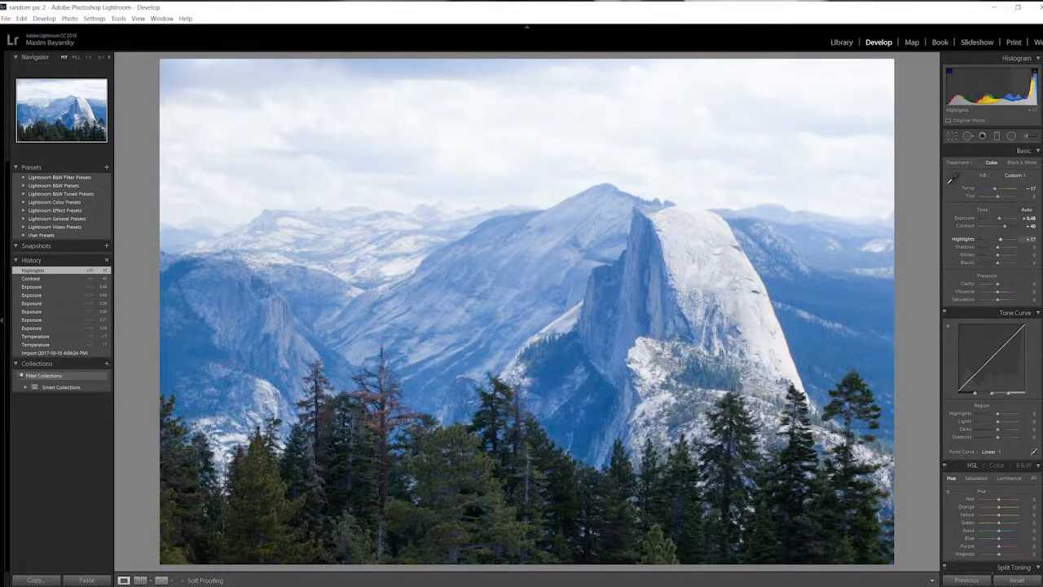
mouse_move(1000, 238)
mouse_down()
mouse_move(980, 239)
mouse_move(1014, 239)
mouse_move(981, 238)
mouse_up()
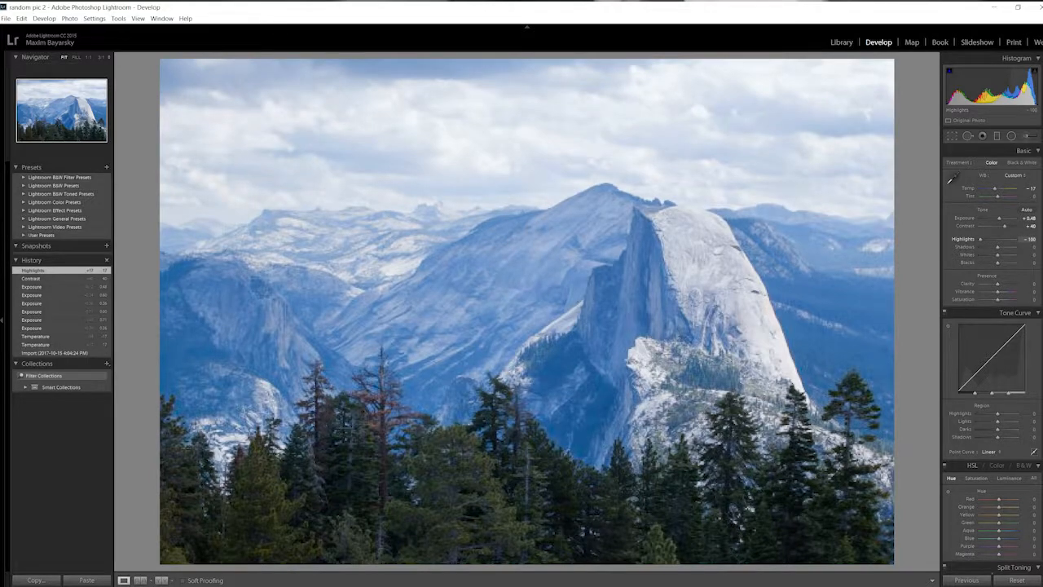
click(571, 281)
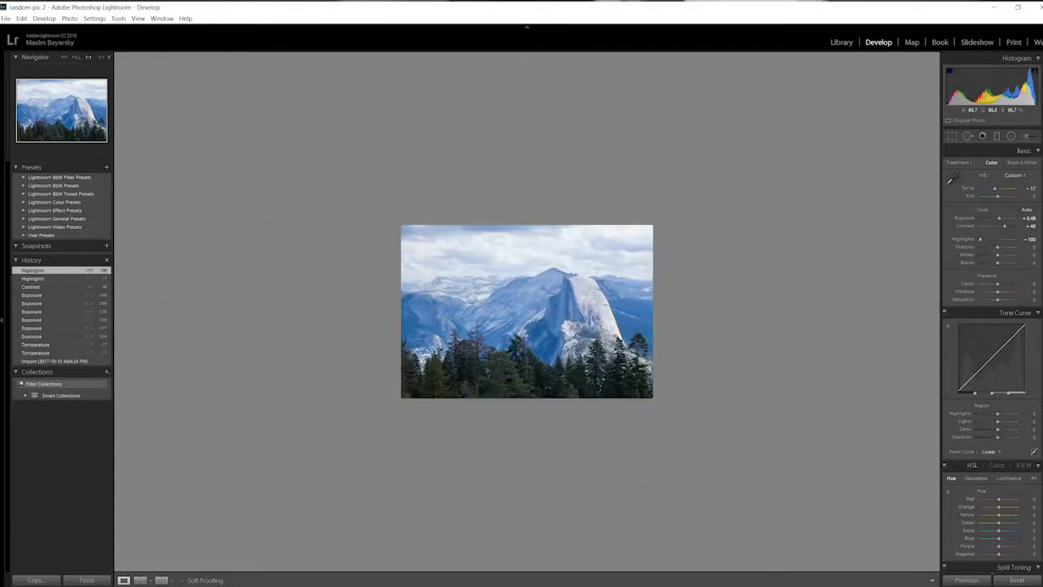
click(570, 281)
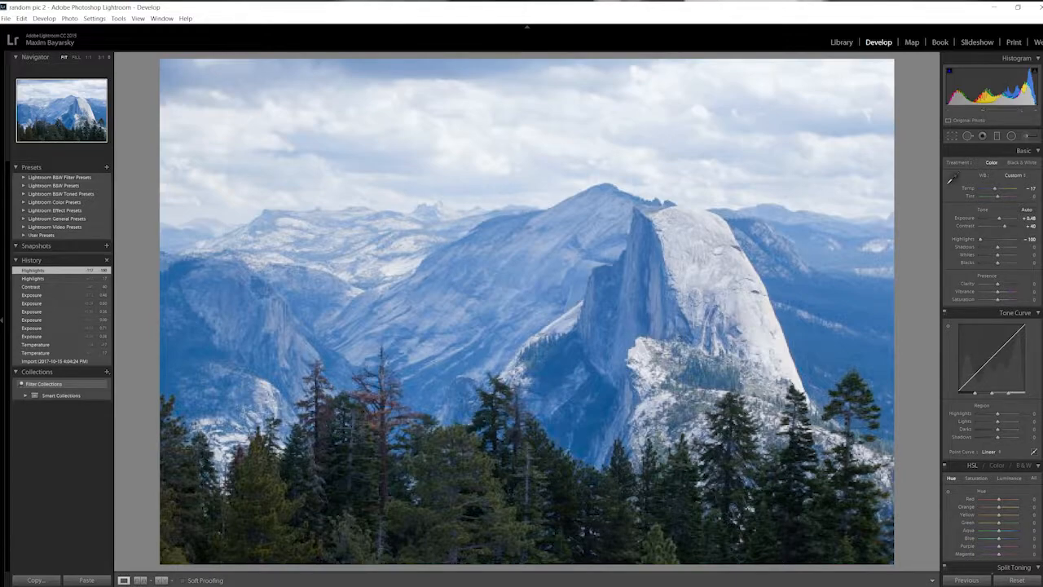
click(571, 281)
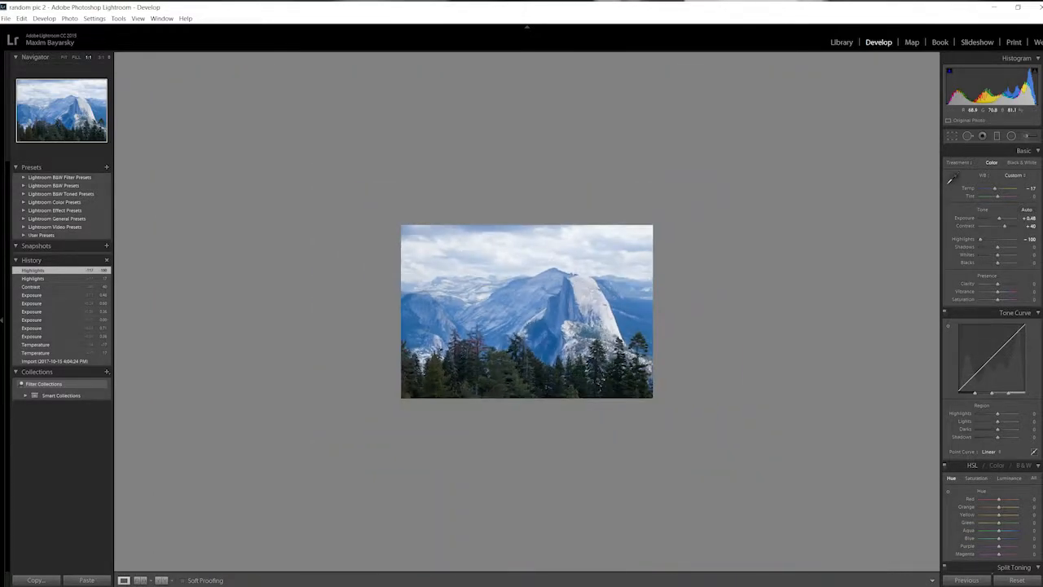
click(570, 281)
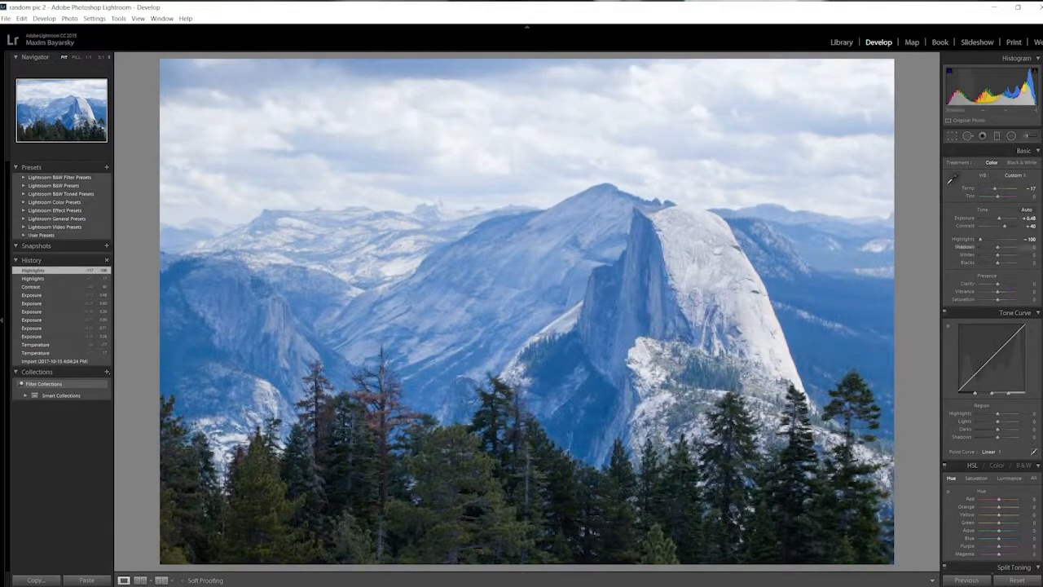
Deepen the mountain photo's Shadows adjustment to -24, trying other shadow levels such as -10 along the way.
drag(997, 246, 991, 247)
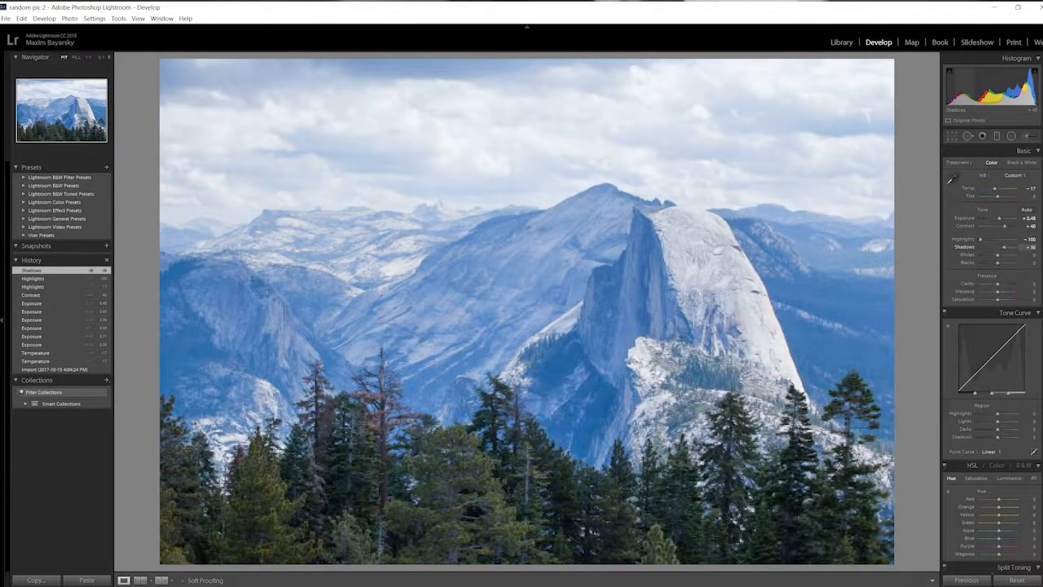
drag(1005, 248, 997, 248)
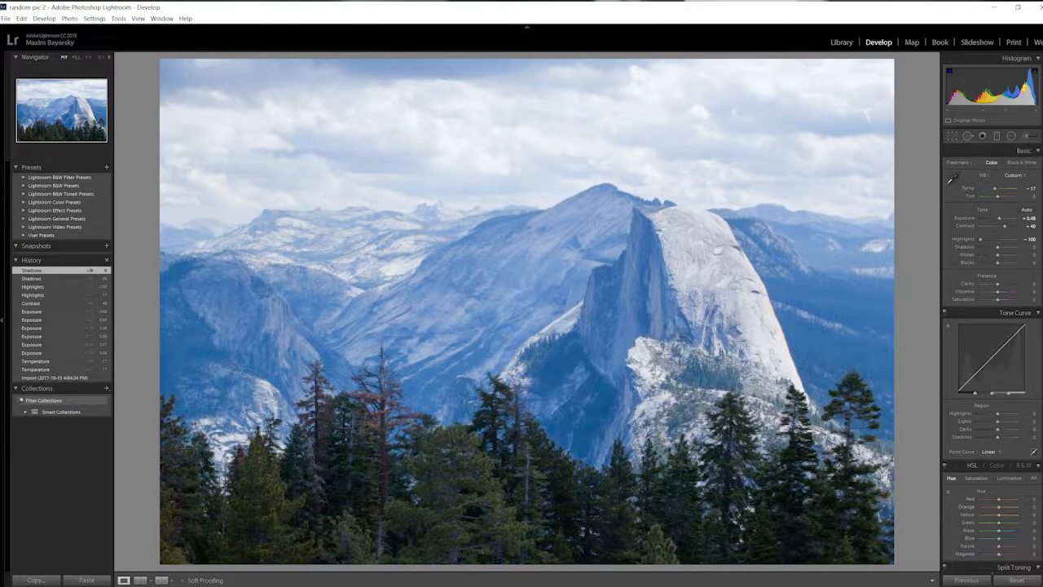
key(z)
drag(997, 247, 996, 247)
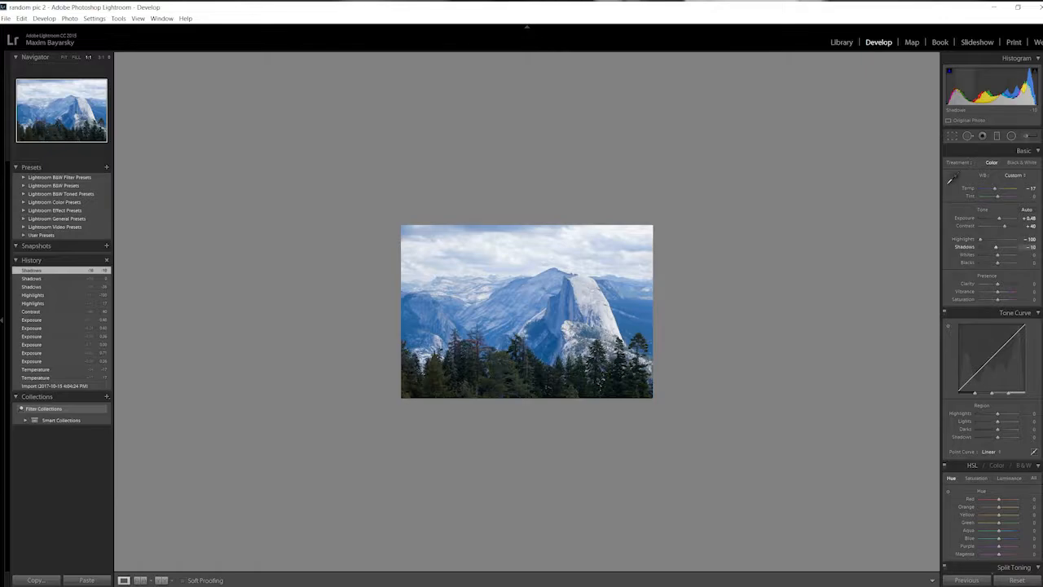
drag(996, 247, 993, 247)
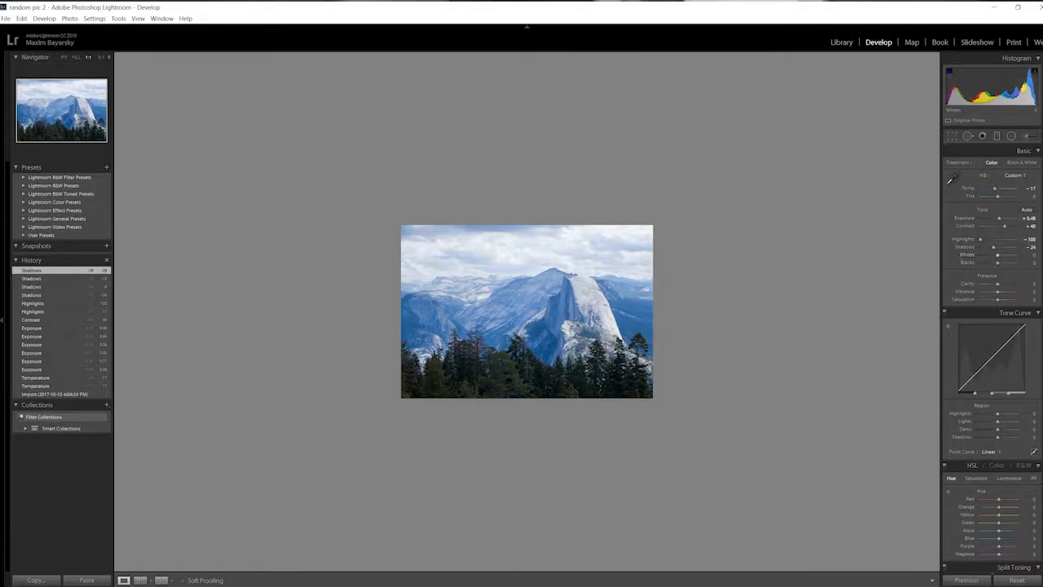
Set the photo's Whites to +36 and Blacks to -17, checking the result at different magnifications.
click(570, 313)
drag(997, 255, 1004, 255)
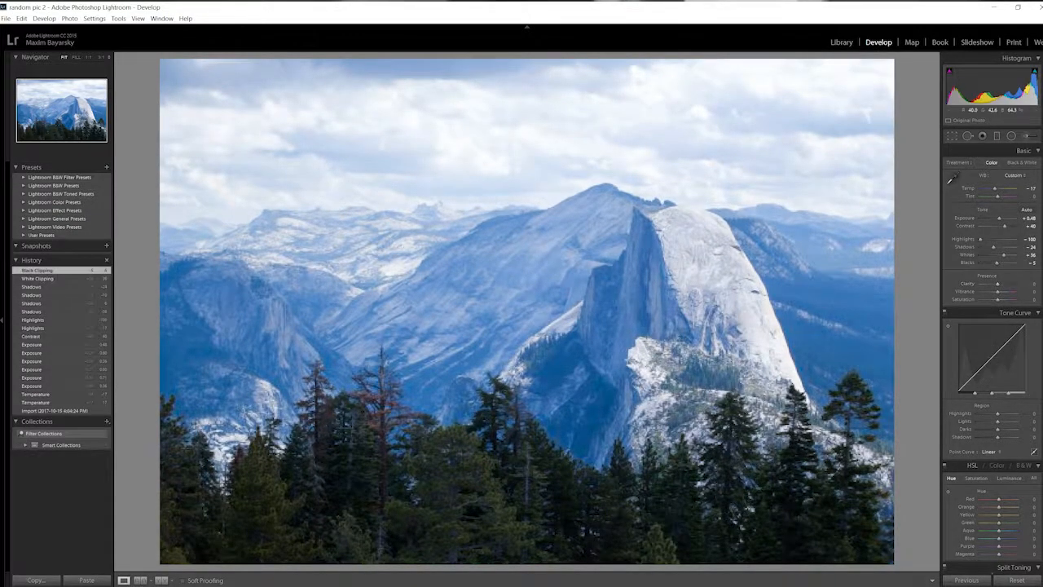
click(587, 314)
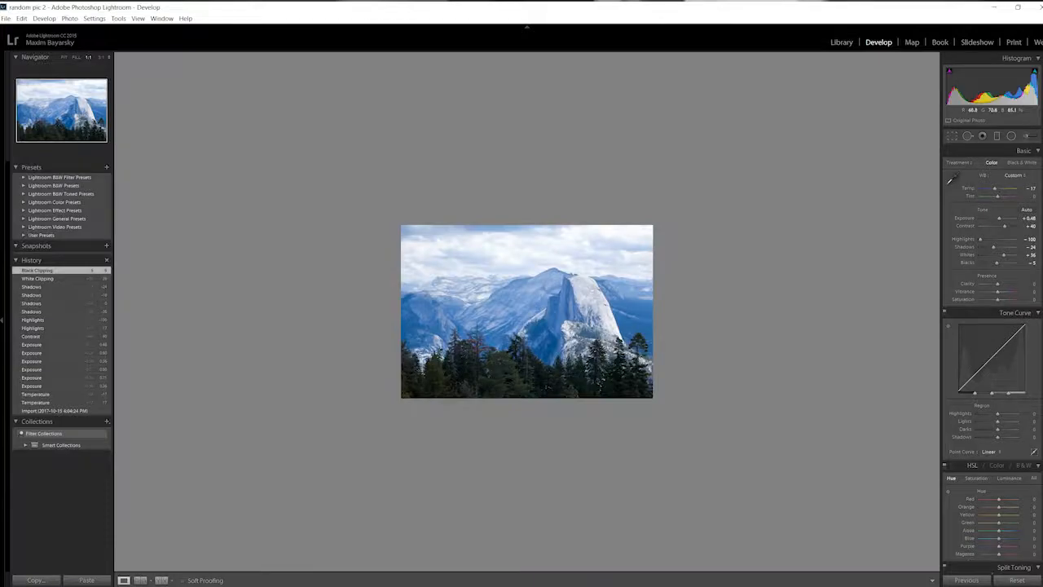
drag(996, 263, 994, 262)
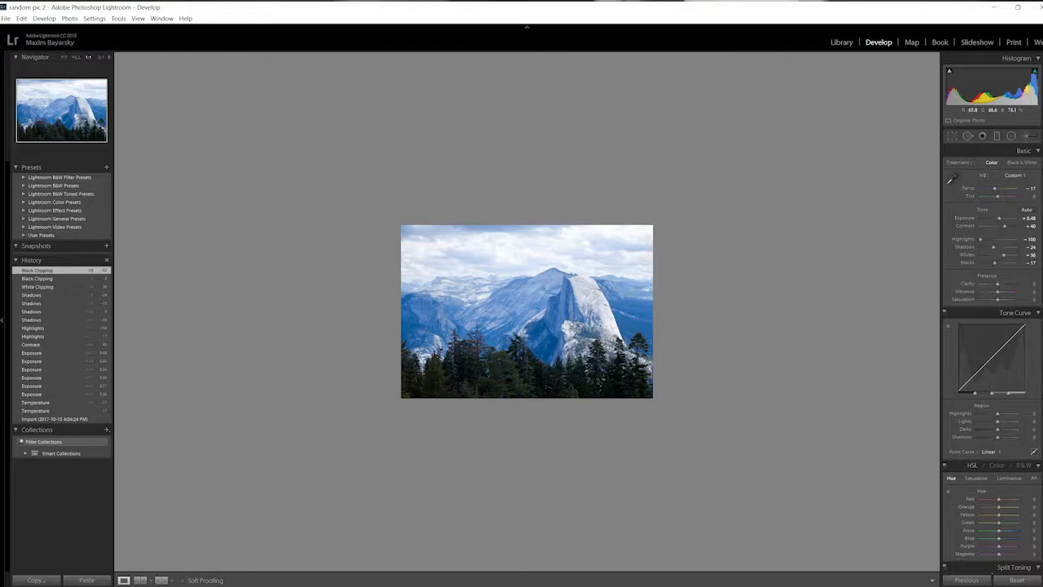
click(601, 384)
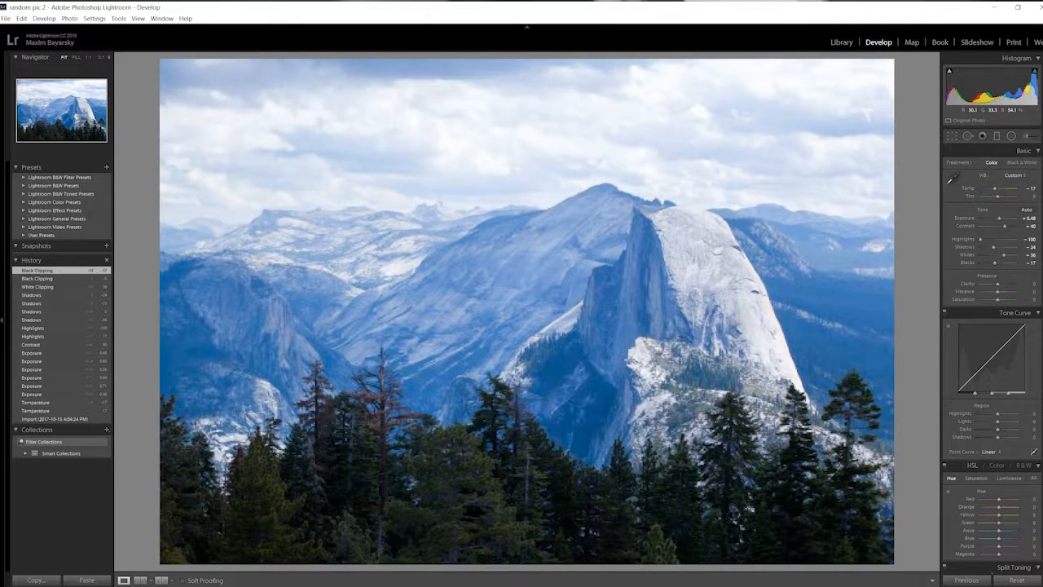
click(601, 383)
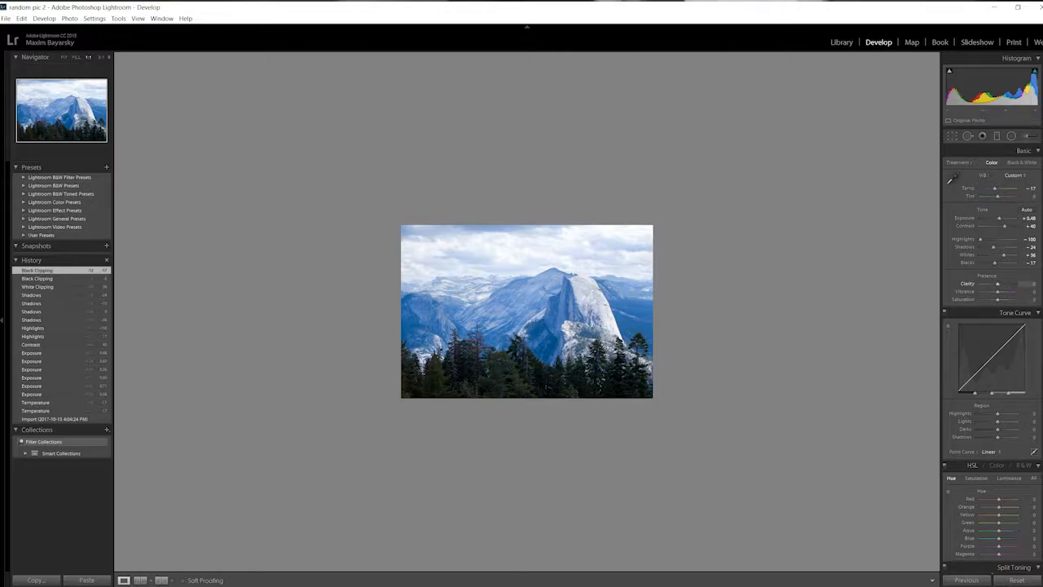
Sharpen the mountain photo's midtone detail by setting Clarity to +55, trying the maximum of +100 first.
drag(998, 284, 1014, 283)
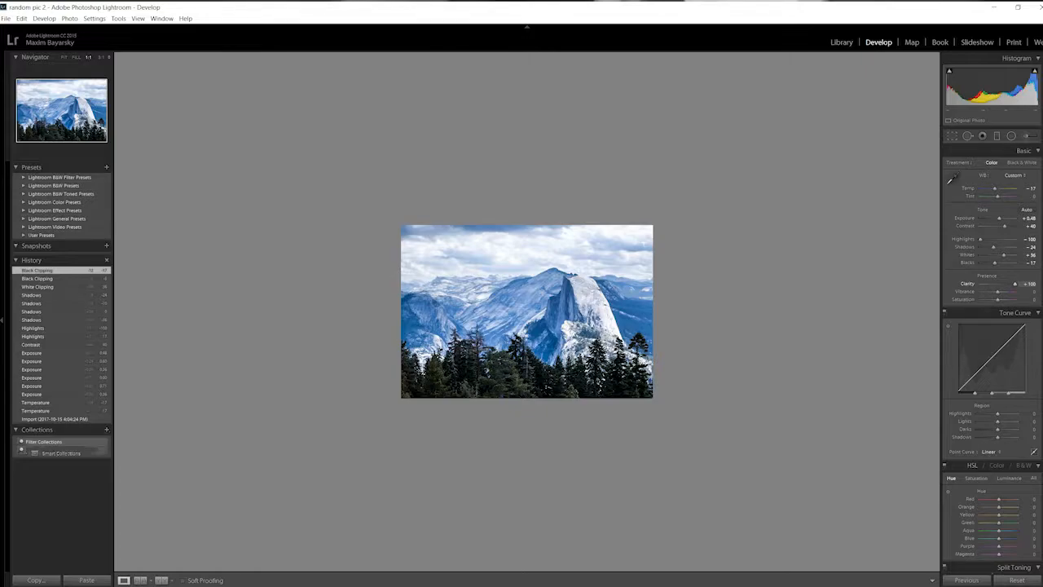
click(562, 322)
click(562, 321)
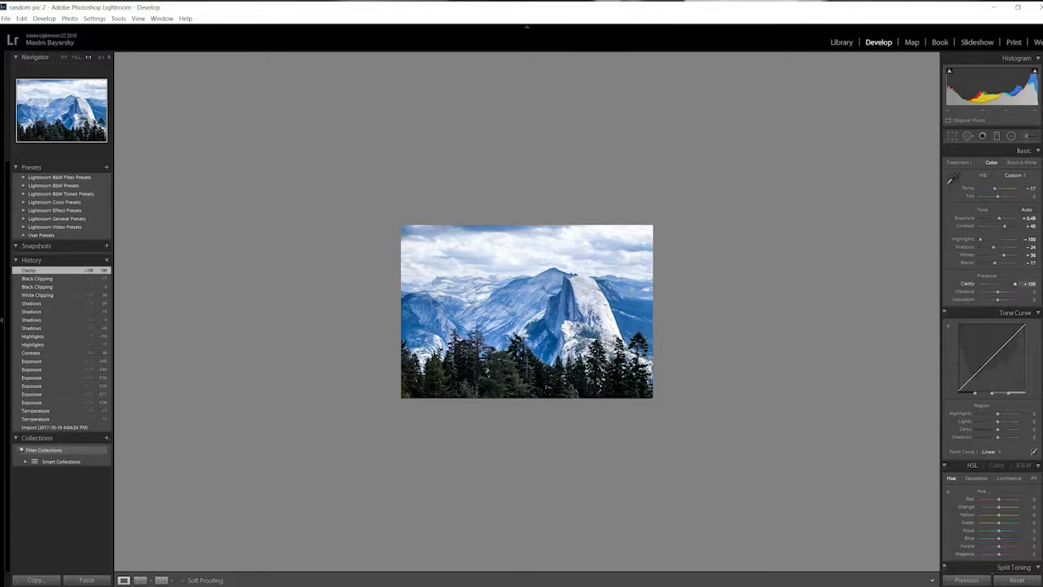
drag(1014, 283, 1008, 284)
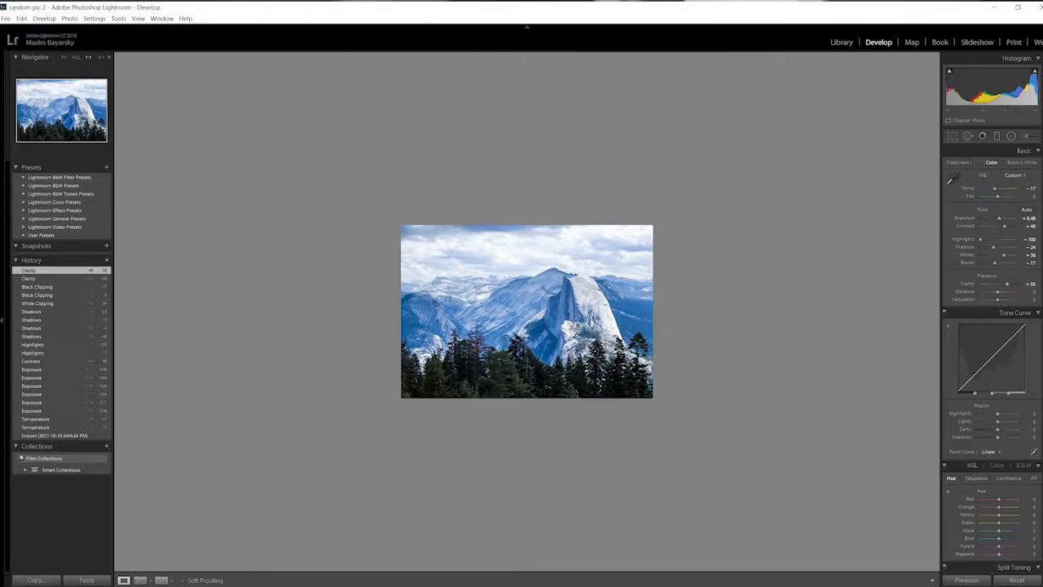
key(z)
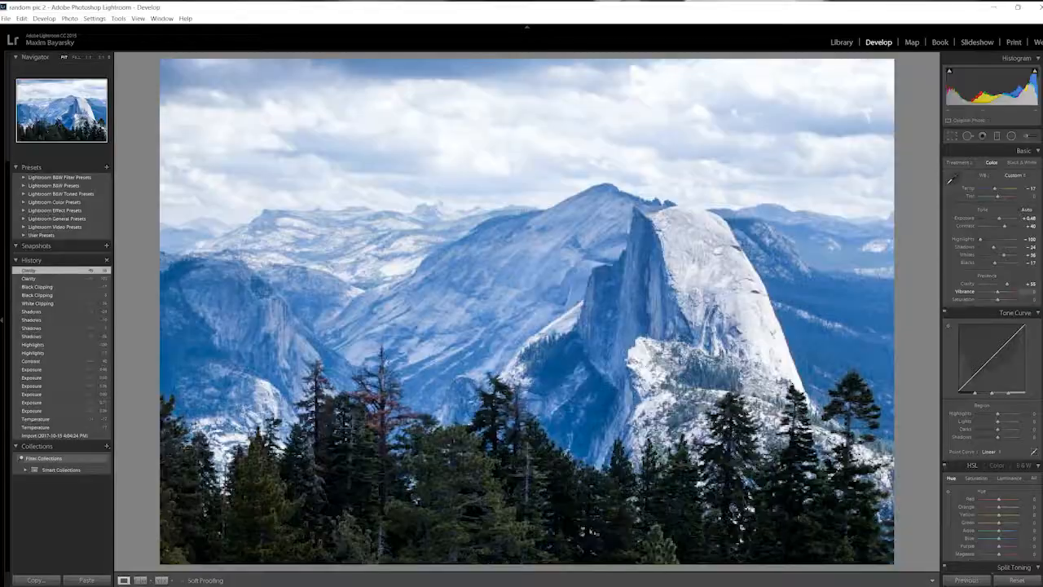
key(z)
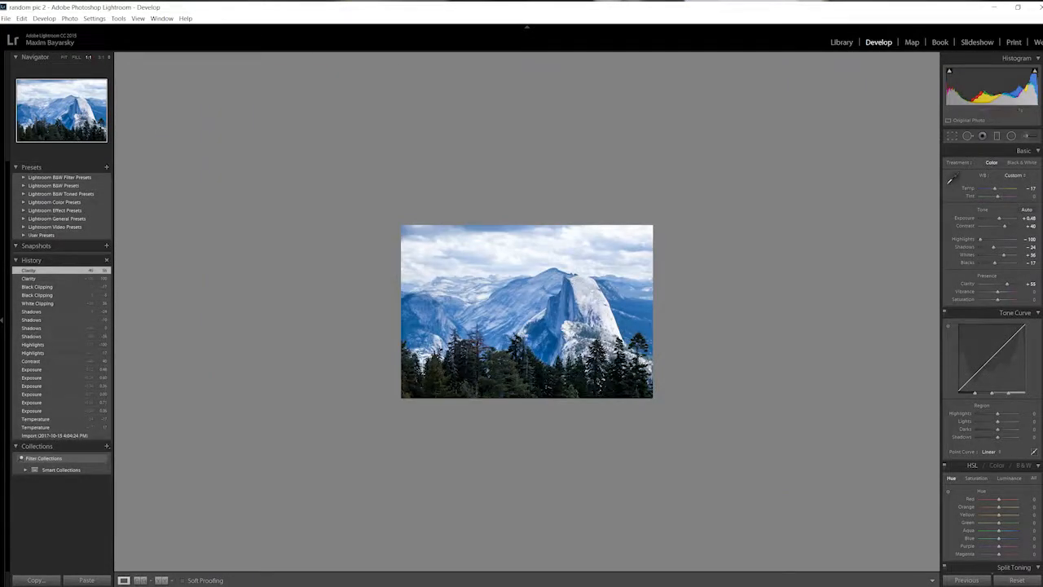
Enrich the photo's muted colors by setting Vibrance to +31, trying +29 first.
key(period)
scroll(992, 326, down, 2)
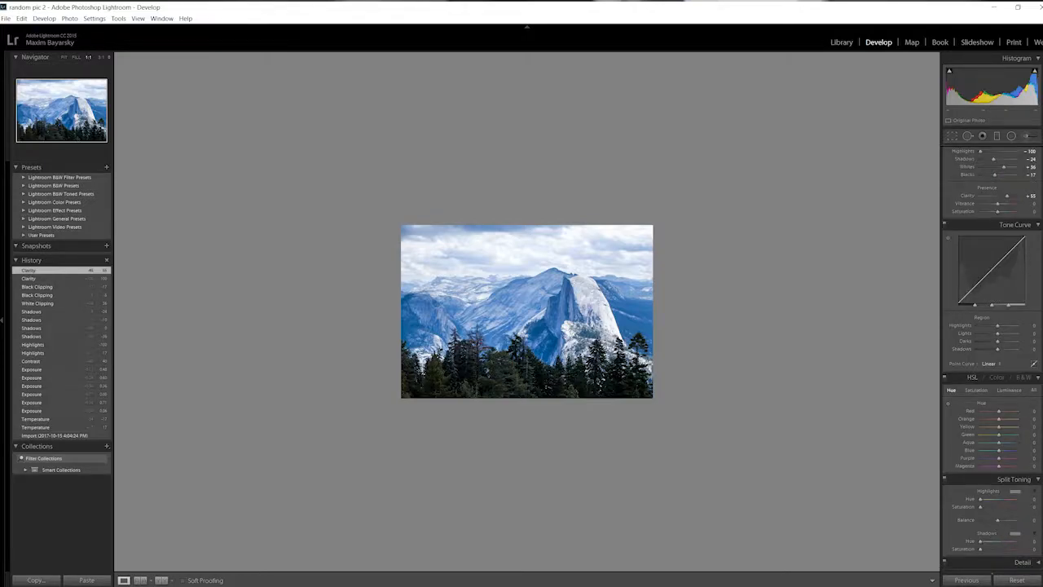
scroll(993, 326, up, 2)
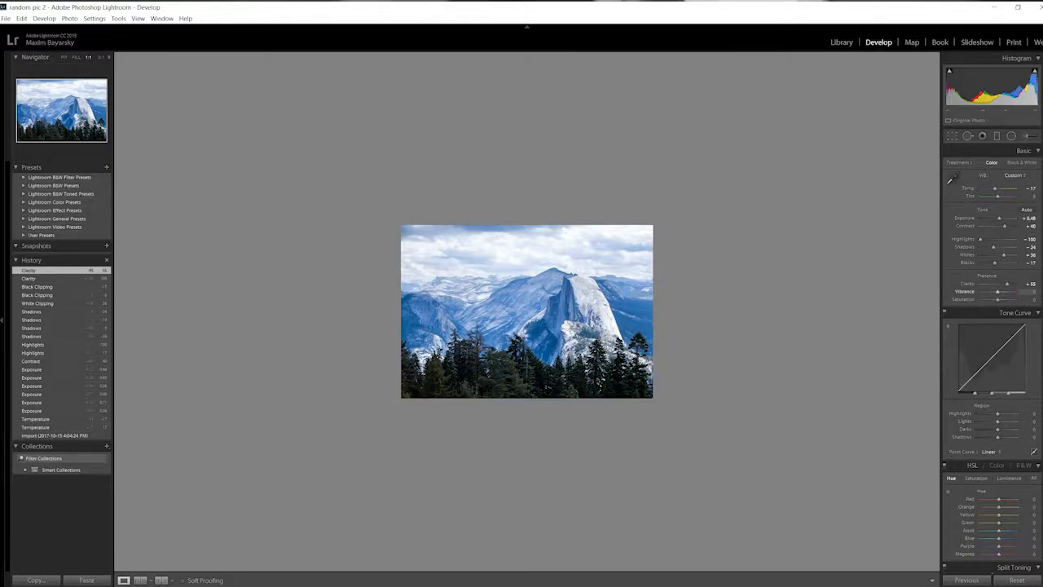
drag(998, 292, 1003, 292)
click(601, 384)
click(601, 385)
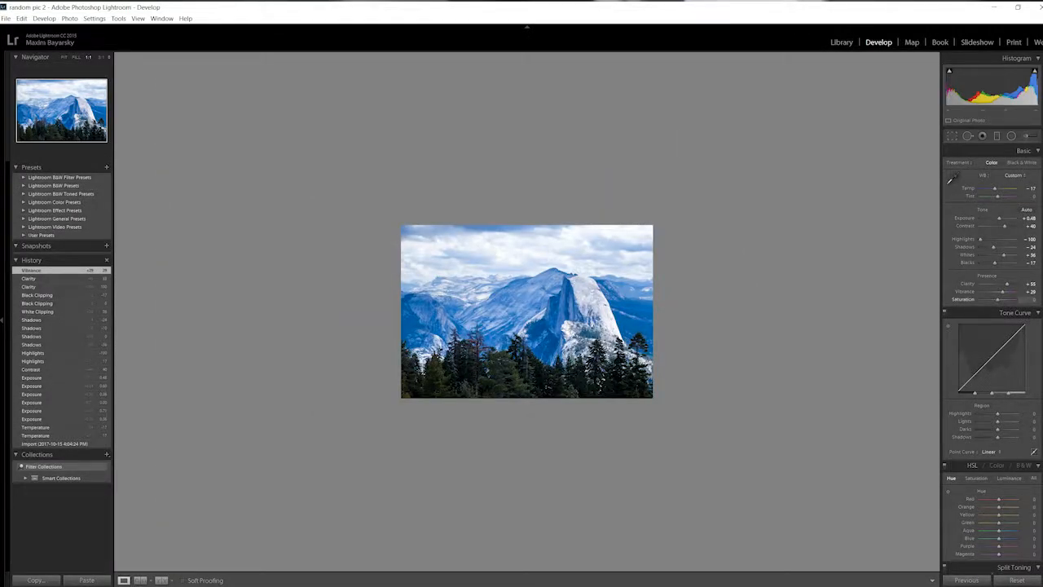
drag(1002, 291, 1002, 291)
Raise the photo's overall Saturation to +14 and lift the tone curve's Darks region to +7.
drag(997, 299, 999, 300)
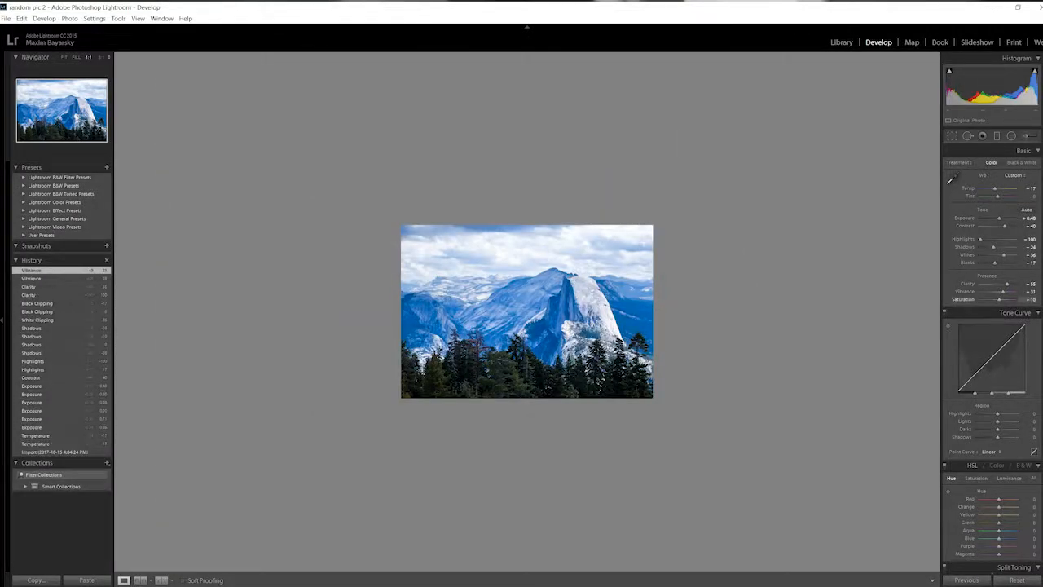
click(526, 321)
click(526, 321)
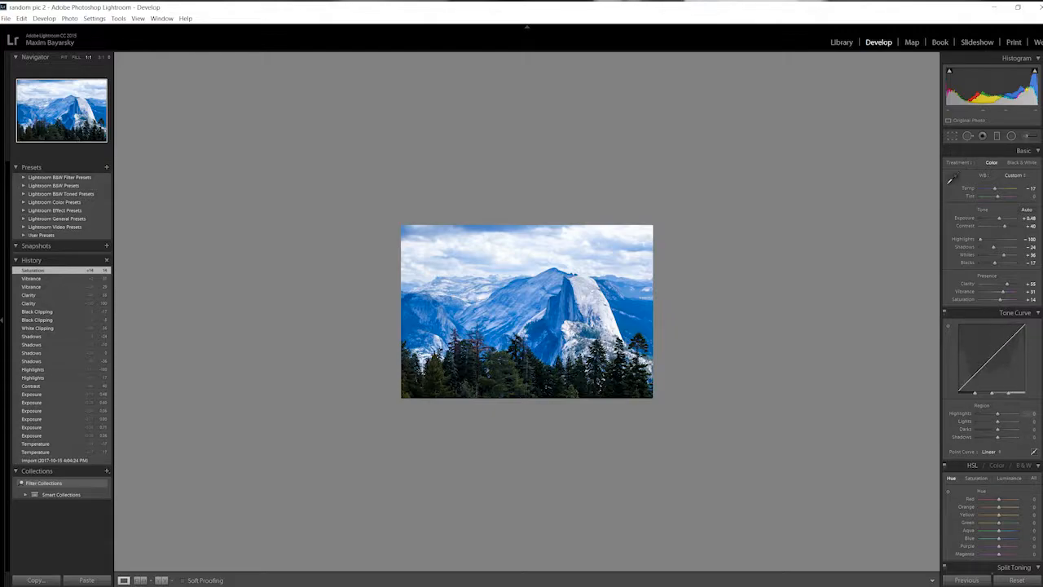
drag(973, 375, 994, 354)
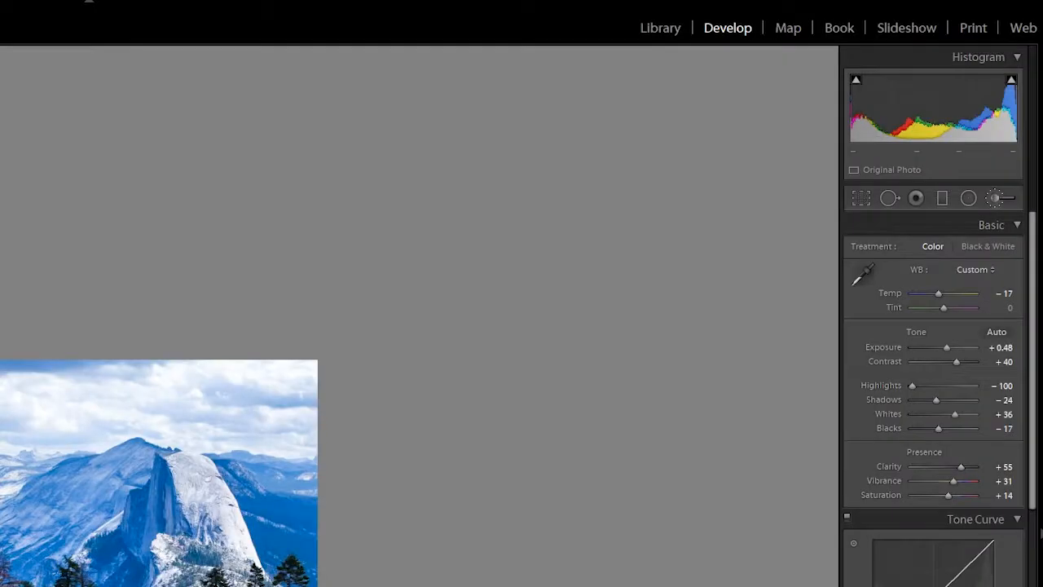
Try an Adjustment Brush stroke on the granite dome, darkening its exposure to -1.81 and brightening it to 4.00.
click(1026, 136)
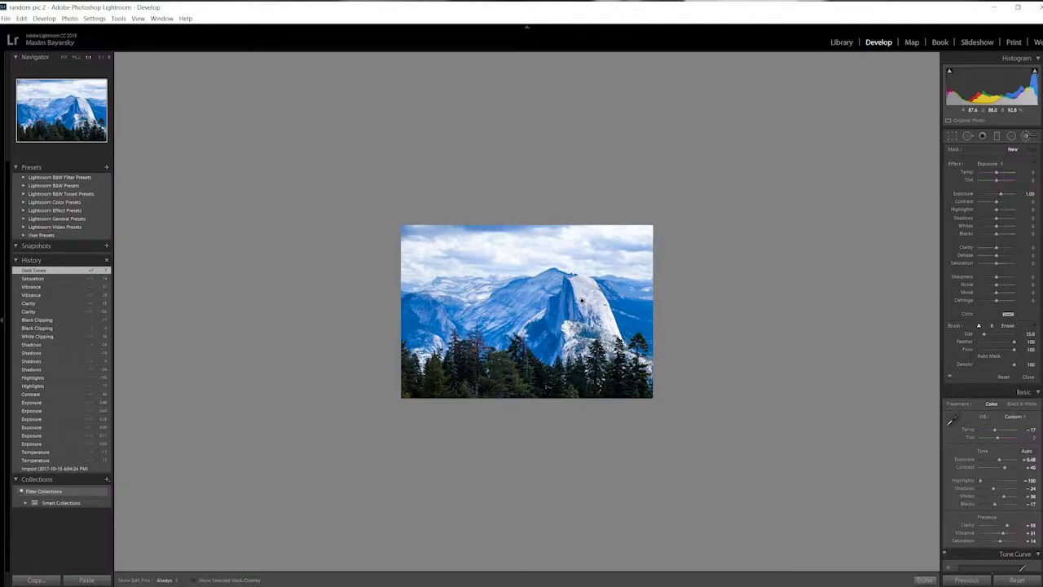
click(582, 301)
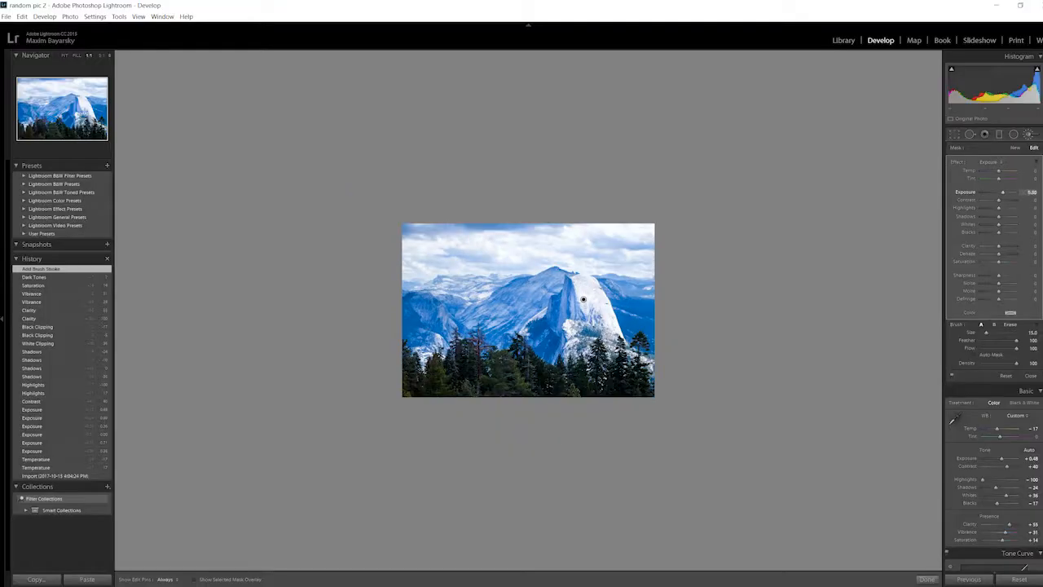
drag(997, 192, 989, 192)
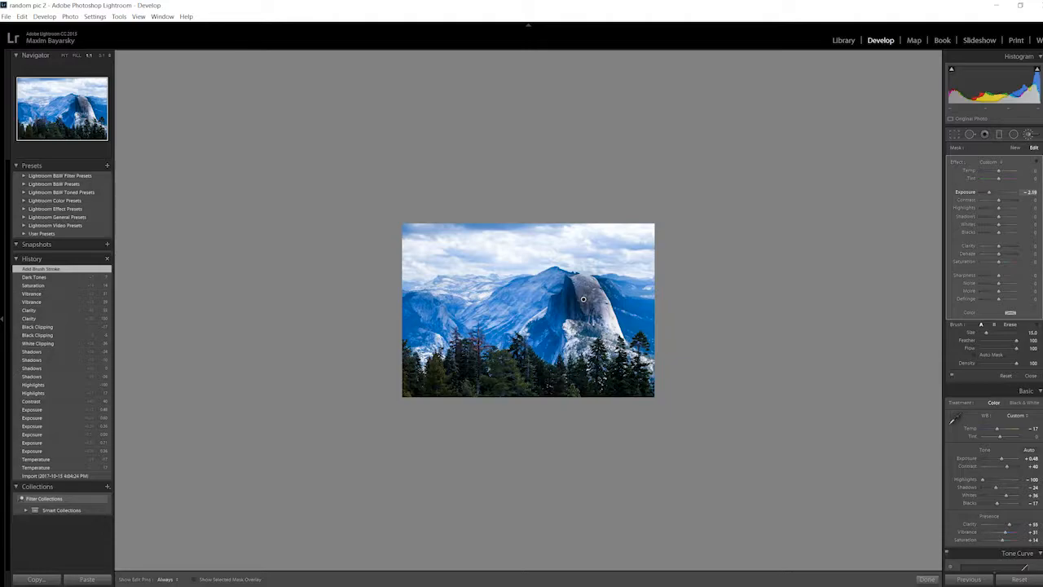
drag(989, 193, 991, 192)
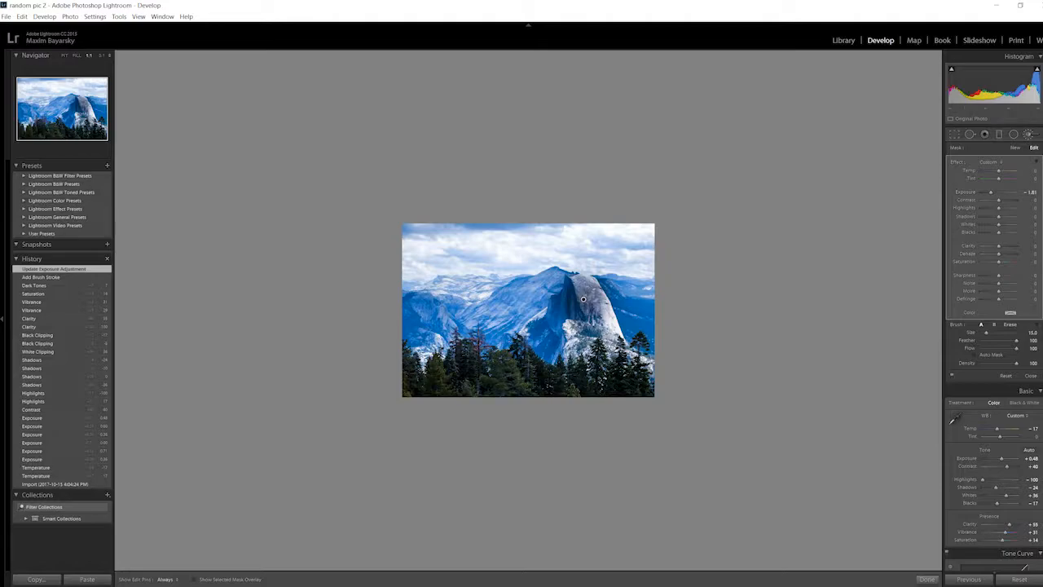
drag(990, 192, 1016, 193)
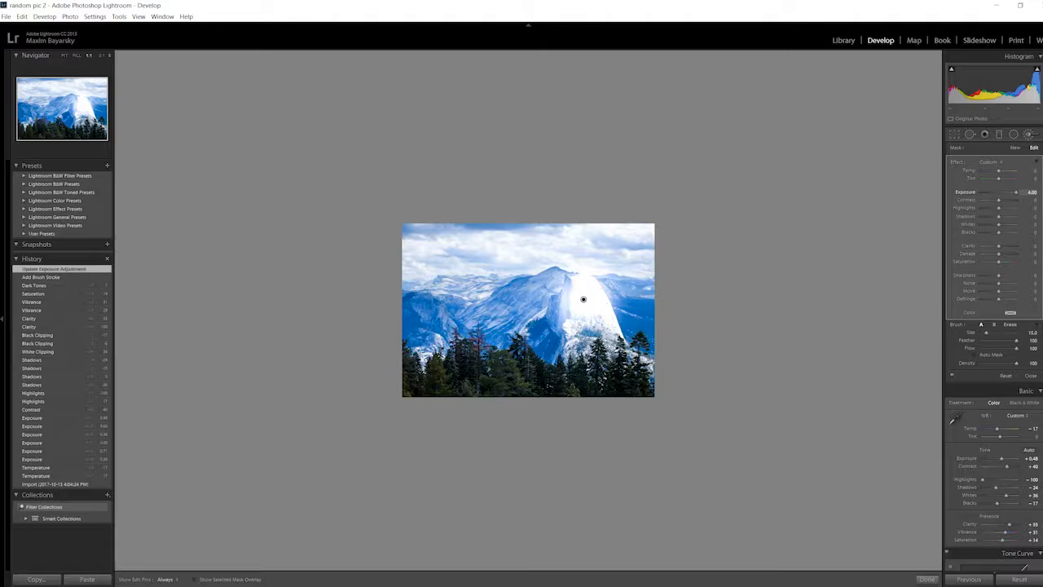
drag(1016, 192, 997, 192)
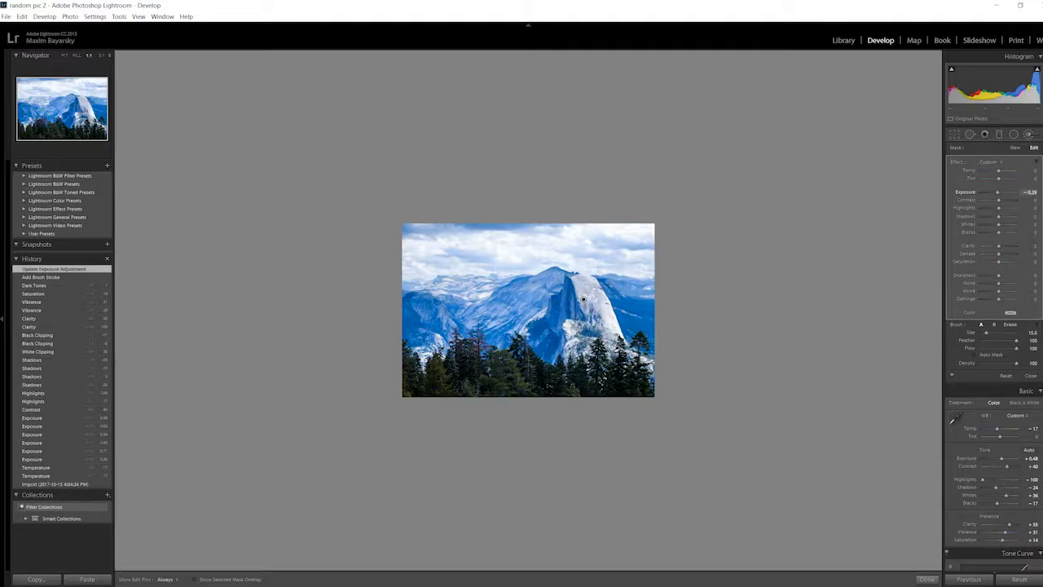
Undo the brush's exposure adjustments and the brush stroke on the granite dome.
click(22, 16)
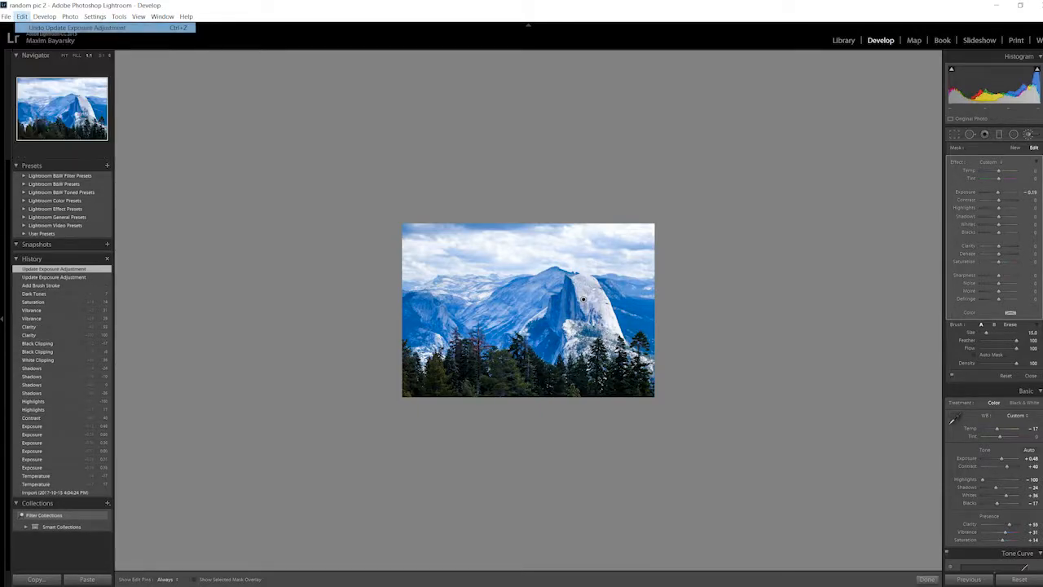
click(78, 27)
click(22, 16)
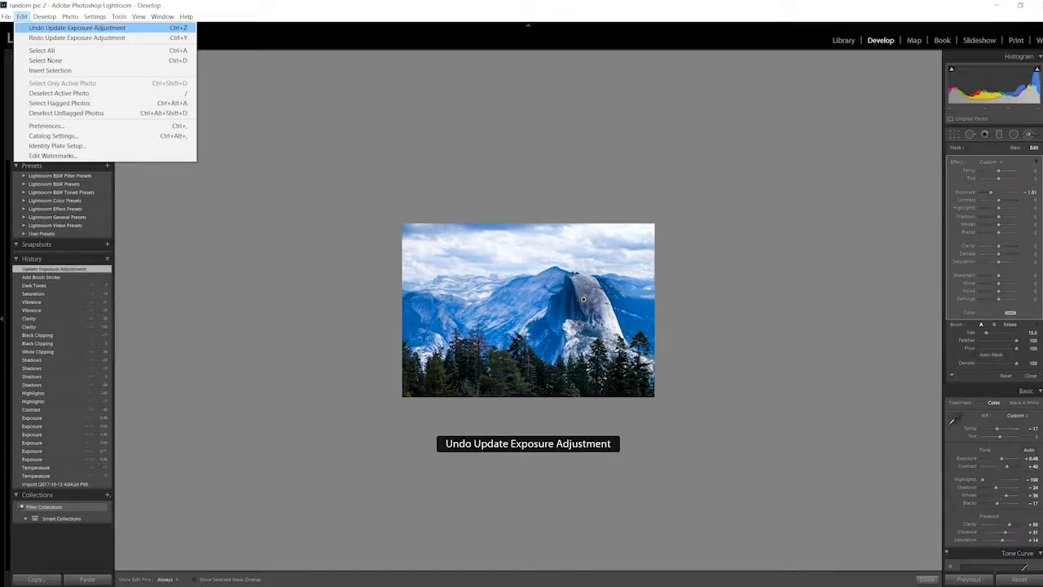
click(78, 28)
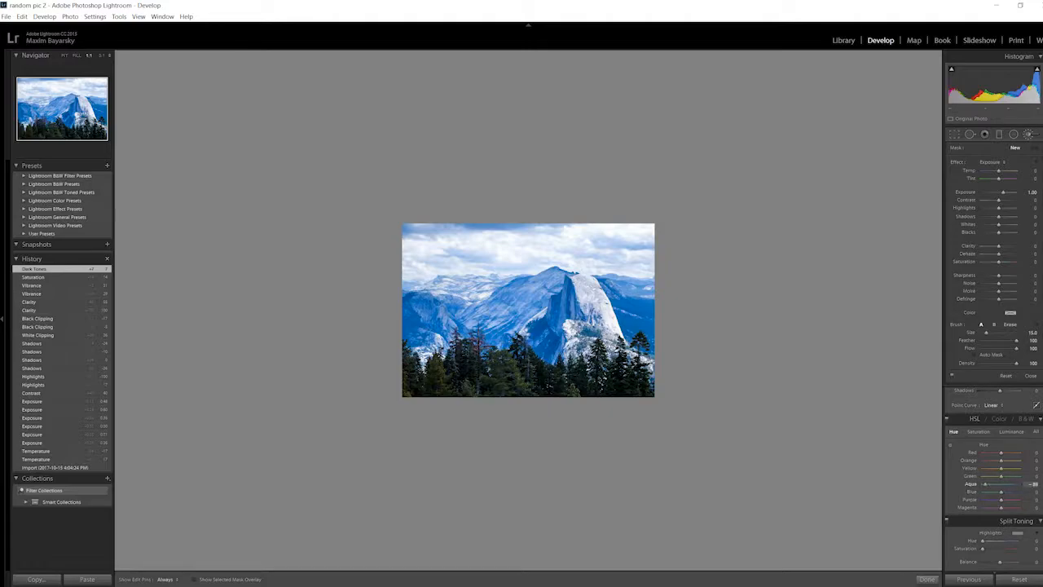
Shift the Aqua hue to -53 and the Blue hue to -4, trying Blue at +100 and -100 along the way.
drag(1009, 483, 1016, 484)
drag(995, 483, 1020, 492)
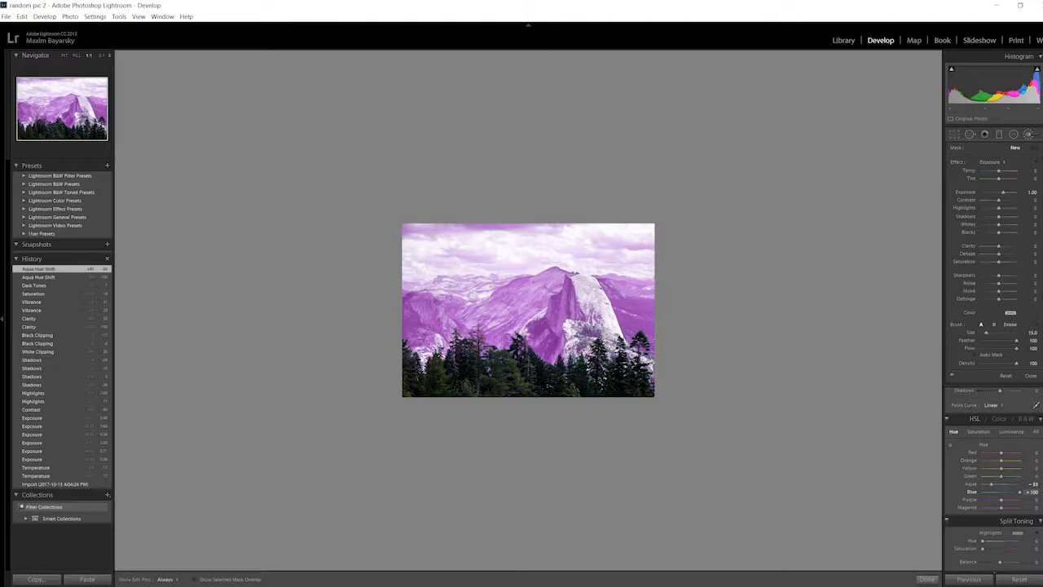
drag(1020, 492, 982, 492)
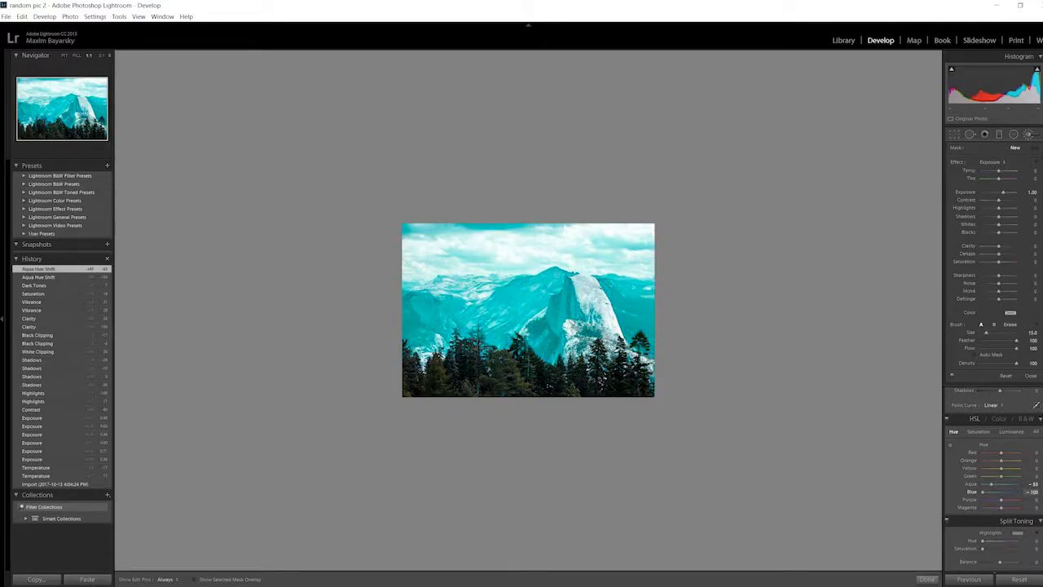
drag(982, 492, 1000, 492)
Paint an exposure brush stroke near the base of the granite dome and open the Crop & Straighten tool.
click(628, 358)
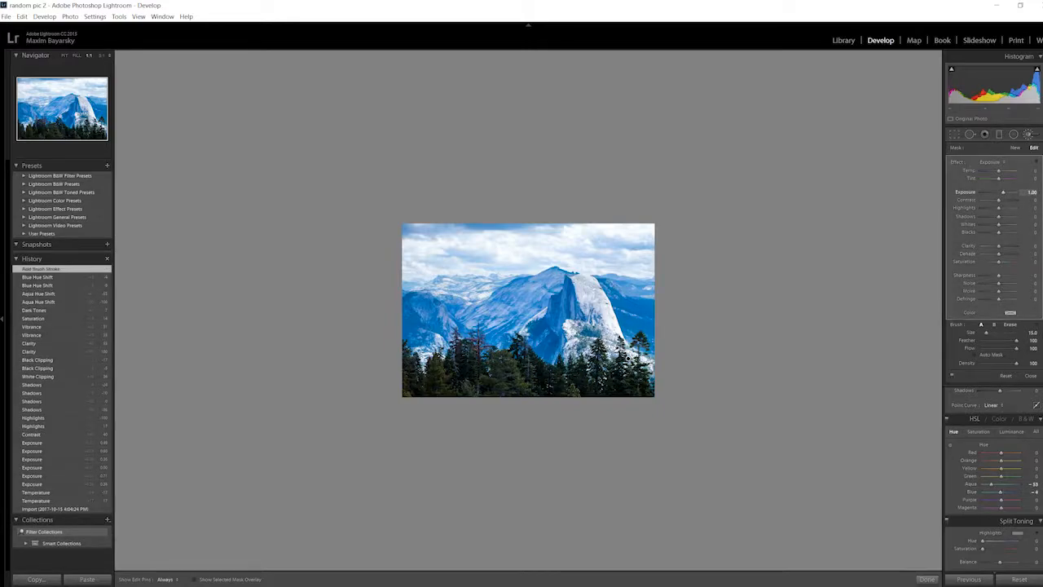
key(r)
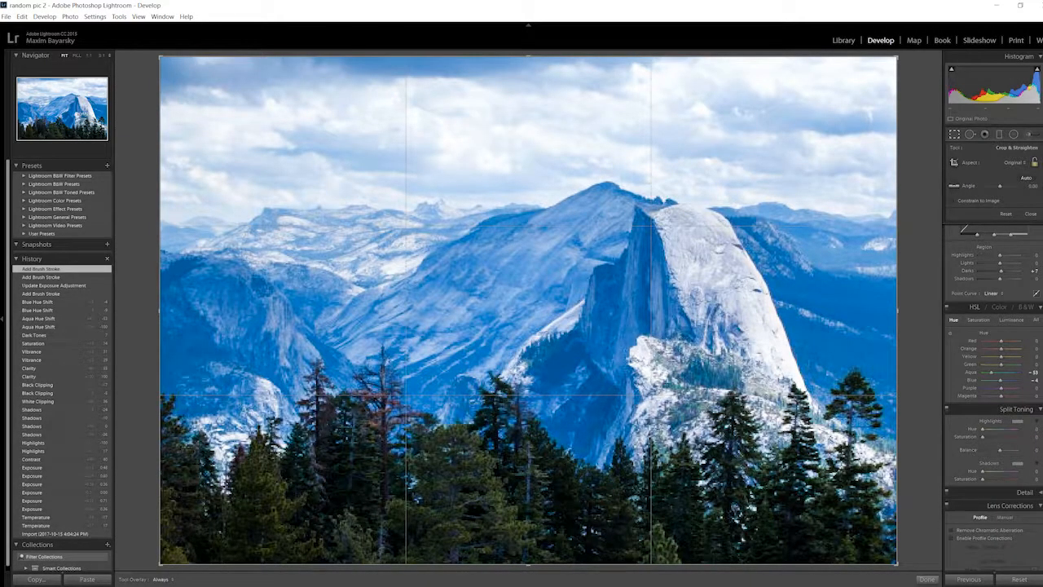
right_click(807, 322)
key(Escape)
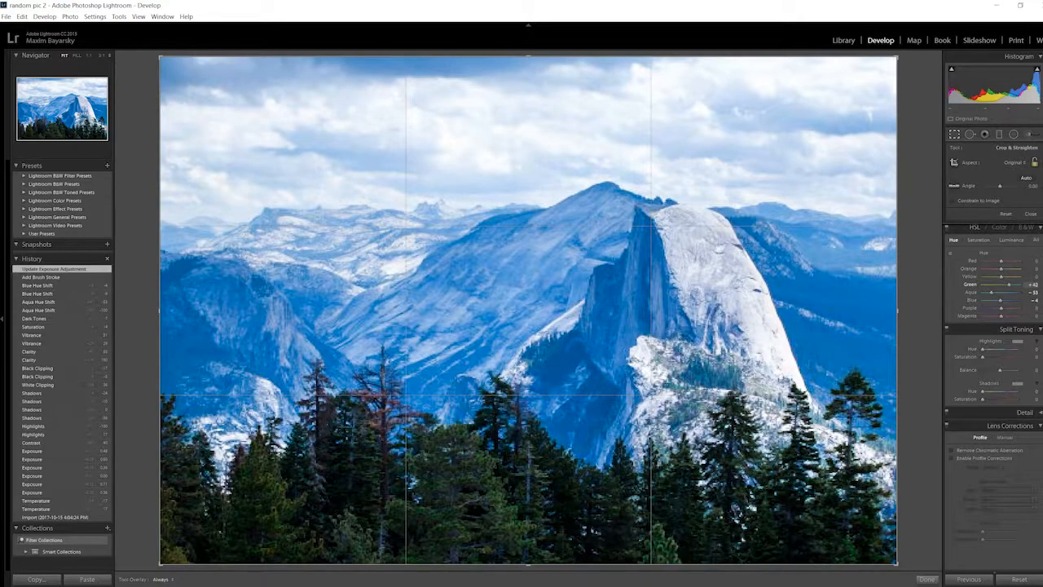
Set the hue shifts to Green +58, Aqua -80, Yellow +20 and Orange -18, trying Green at -100 first, and leave the crop tool.
mouse_move(1001, 284)
mouse_down()
mouse_move(1019, 284)
mouse_move(983, 285)
mouse_up()
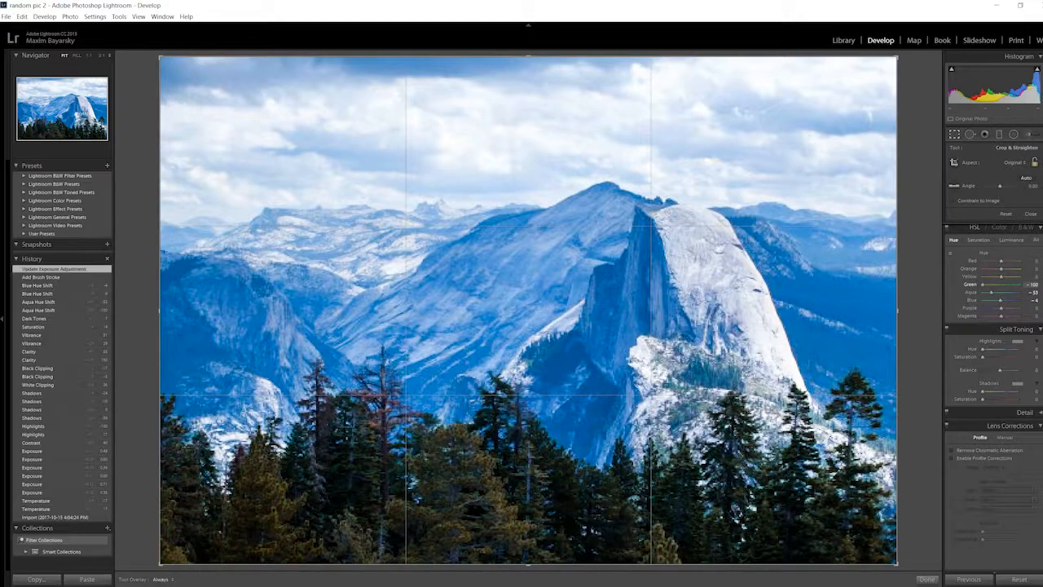
drag(1008, 284, 985, 292)
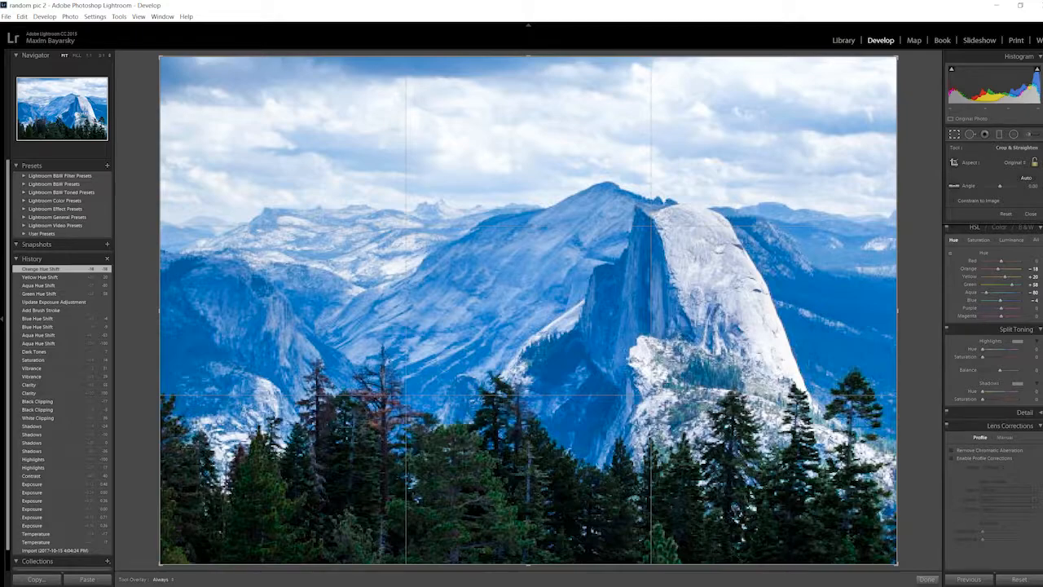
click(970, 134)
click(970, 134)
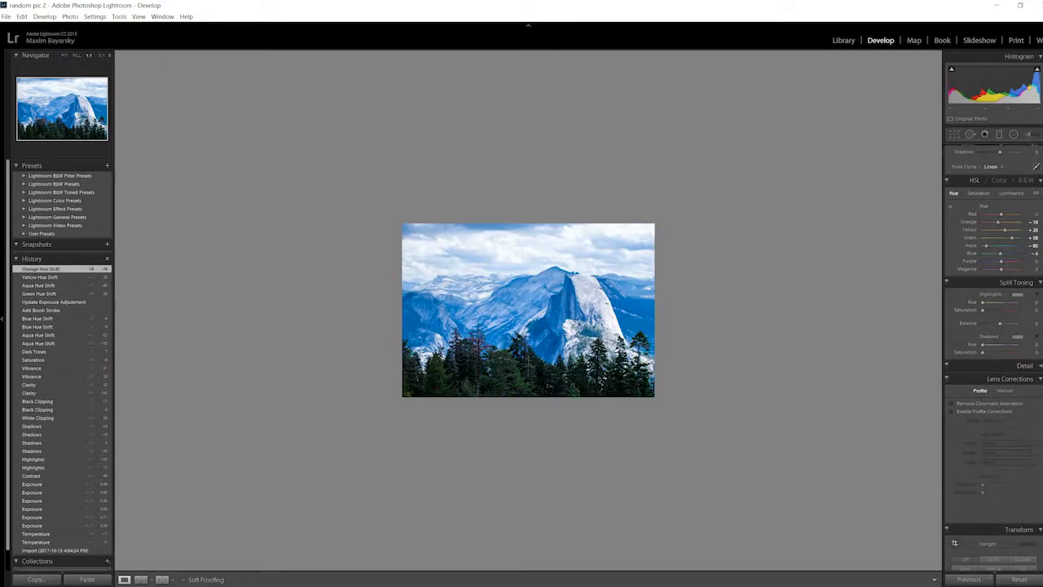
Set the split toning Highlights hue to 77 and leave the Highlights saturation at 0 after trying a stronger tint.
scroll(992, 325, up, 5)
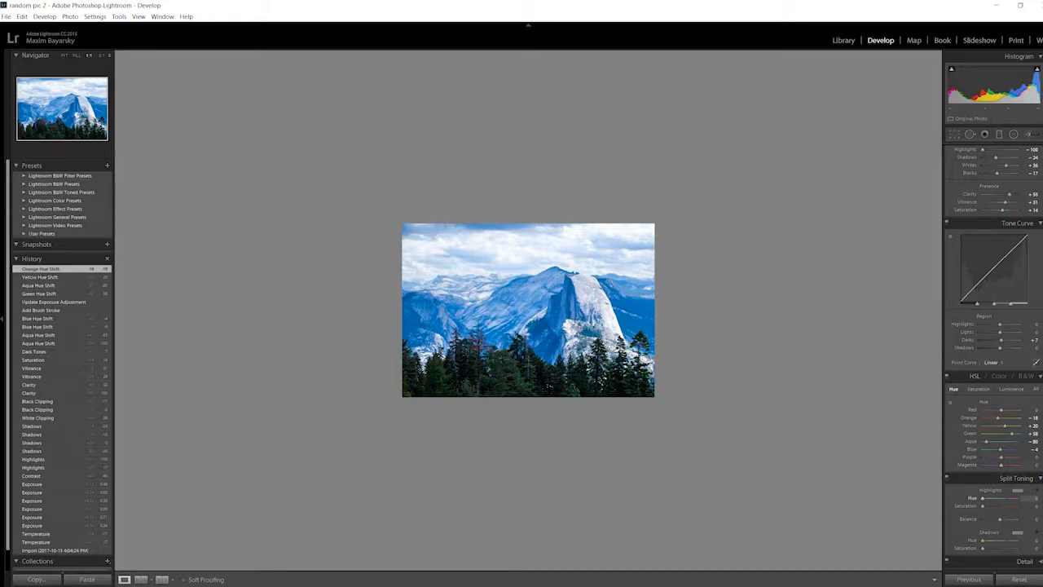
scroll(992, 326, down, 5)
scroll(981, 425, up, 1)
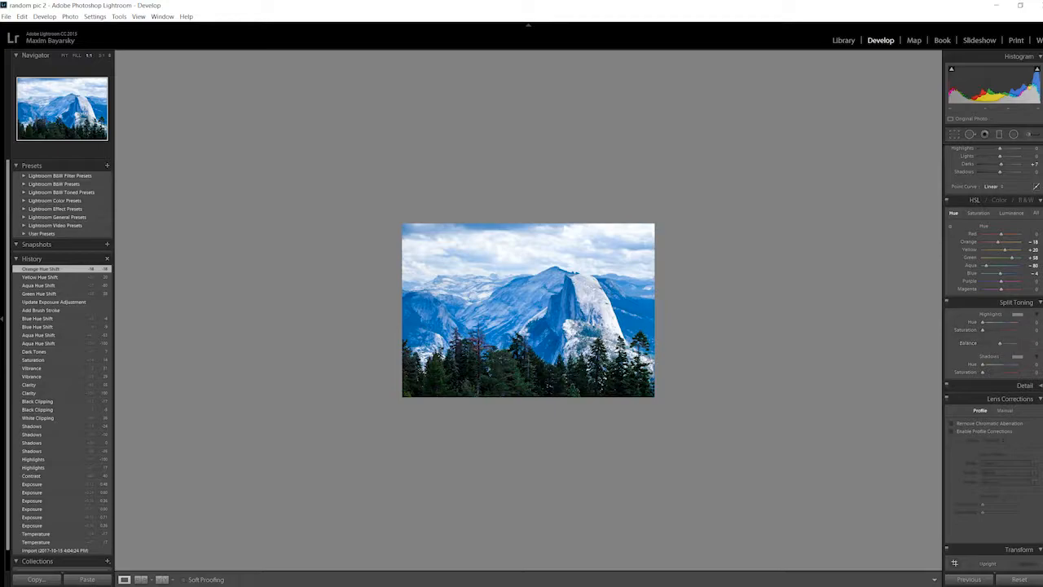
drag(983, 322, 1015, 322)
drag(986, 323, 994, 330)
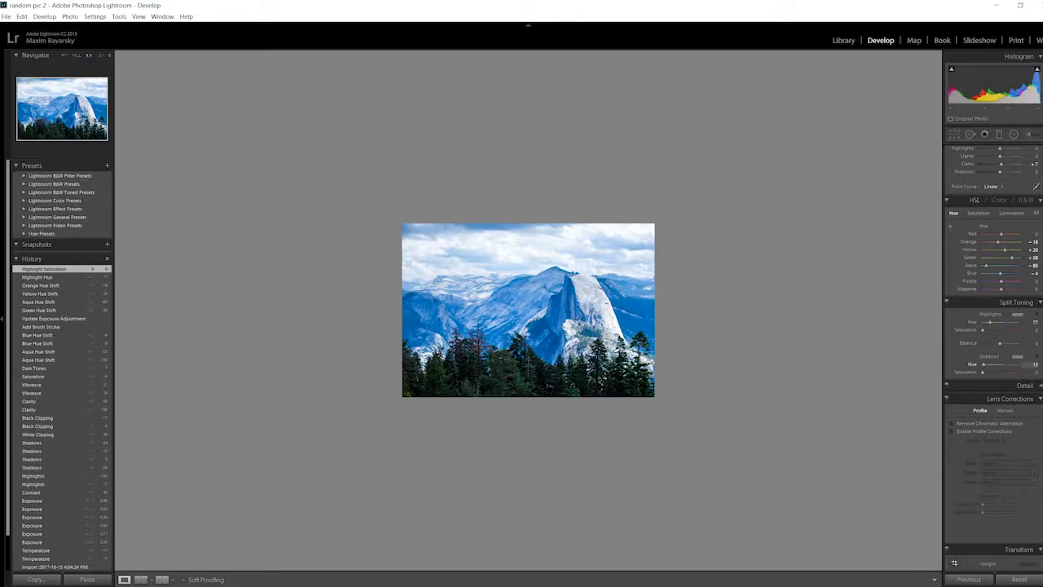